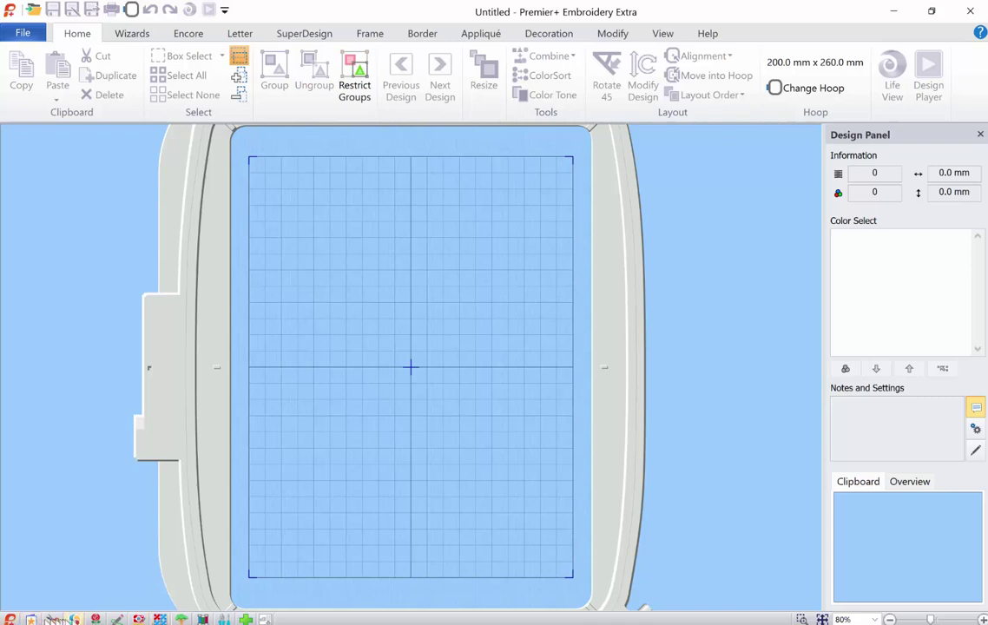
# Launch Premier+ Create from the bottom toolbar so the ExpressDesign Wizard opens
pyautogui.moveTo(95, 620)
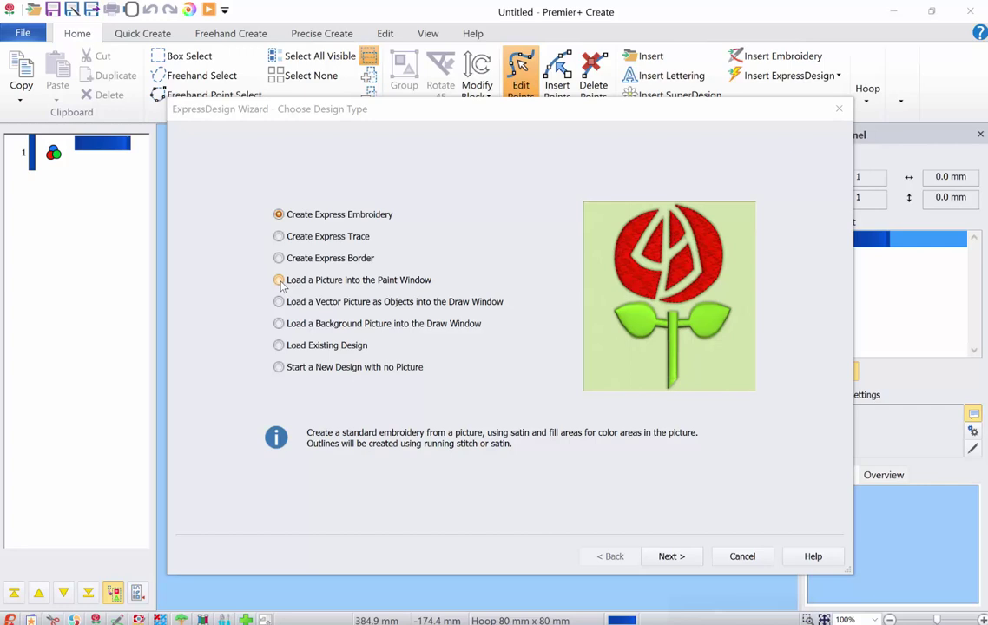
# Pick 'Load a Picture into the Paint Window' in the wizard and advance to Choose Picture
pyautogui.click(279, 281)
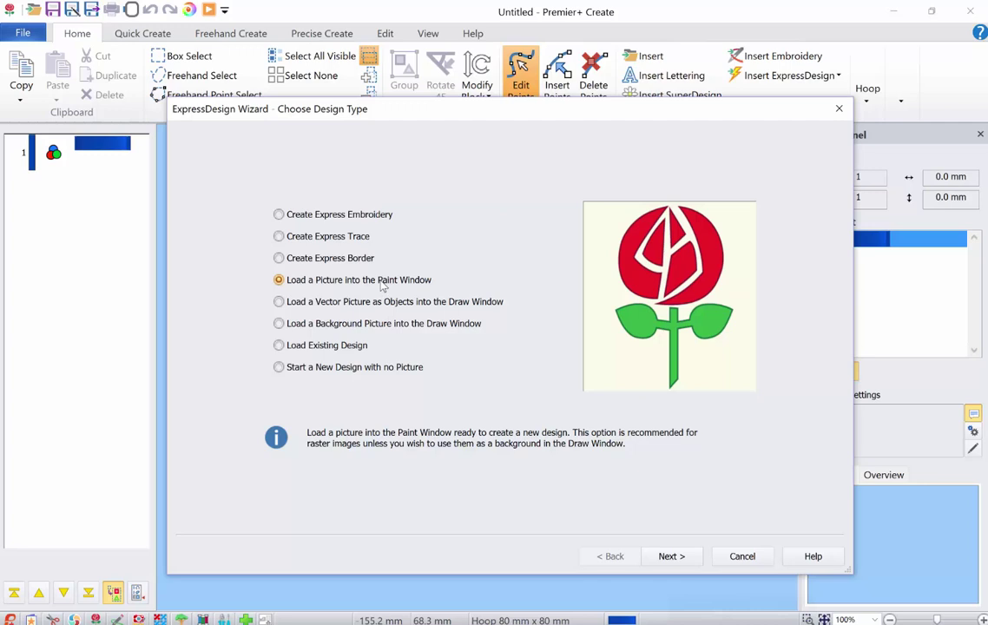
pyautogui.click(668, 558)
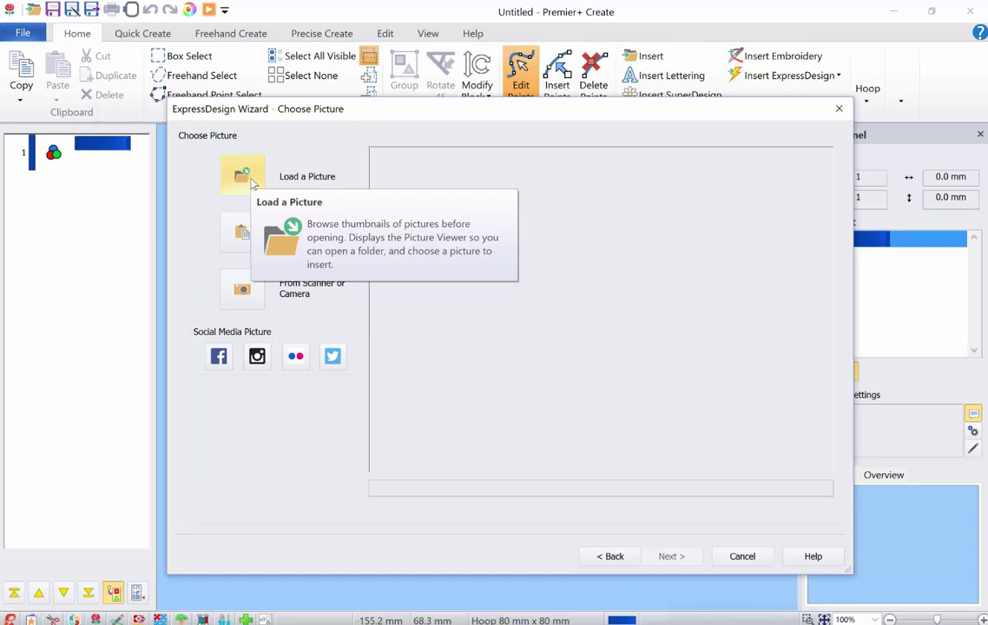
# Load birds4.png from Picture Viewer and pass Rotate and Crop without cropping
pyautogui.click(252, 181)
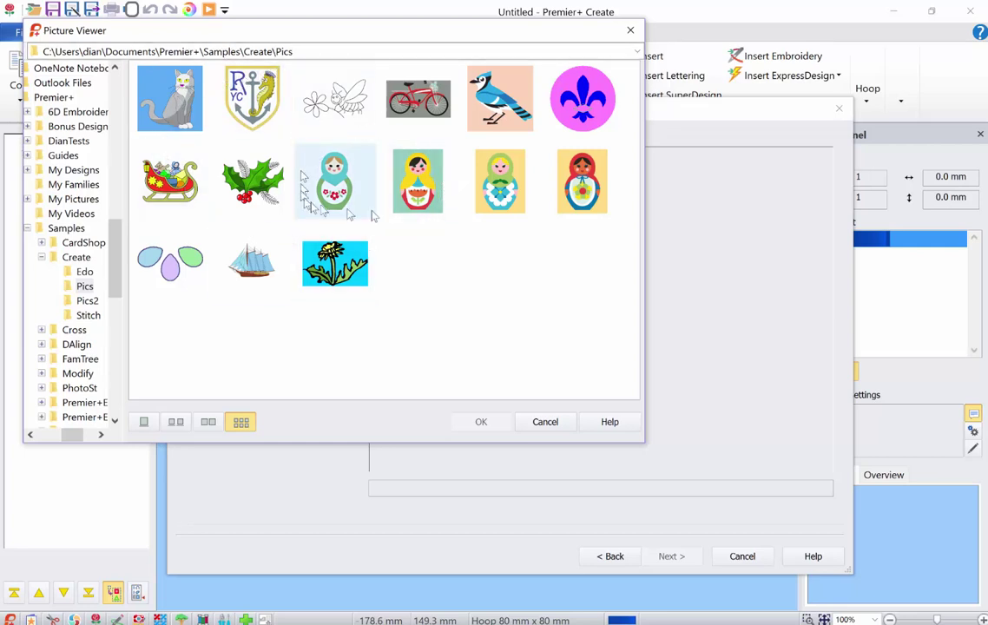
pyautogui.doubleClick(506, 116)
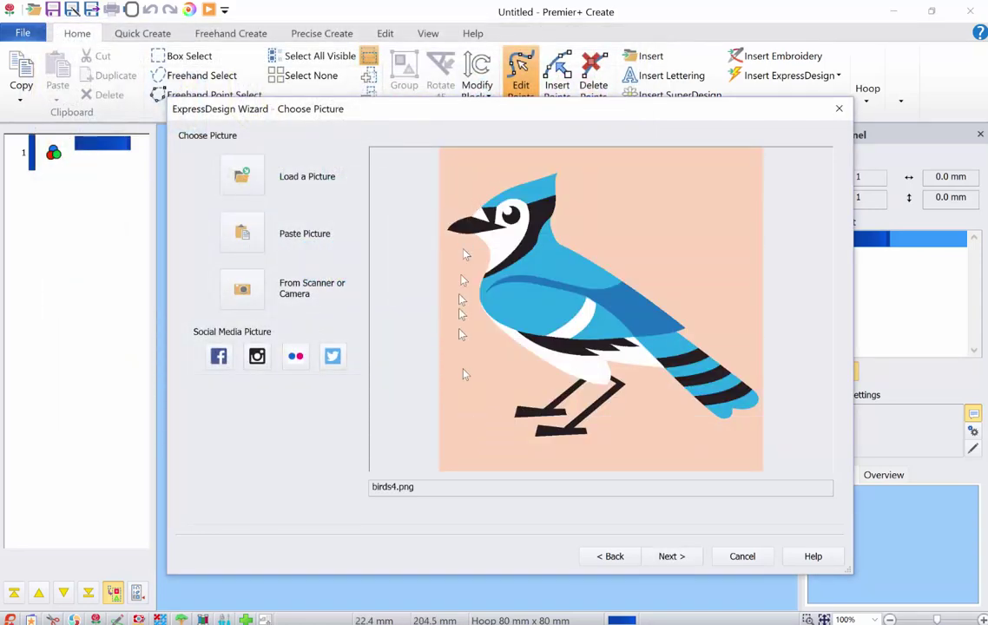
pyautogui.click(671, 556)
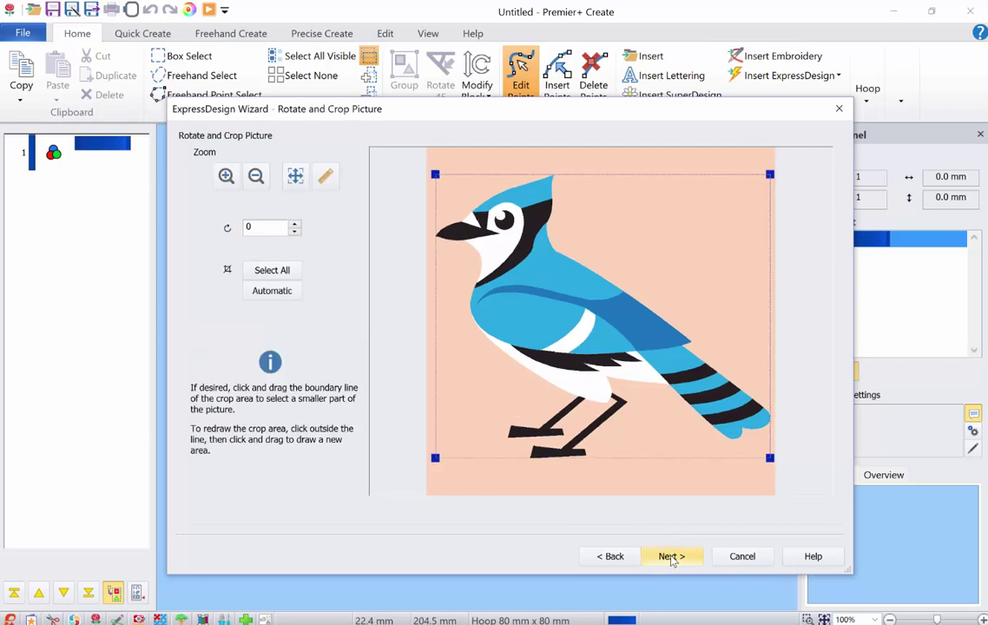
pyautogui.click(671, 557)
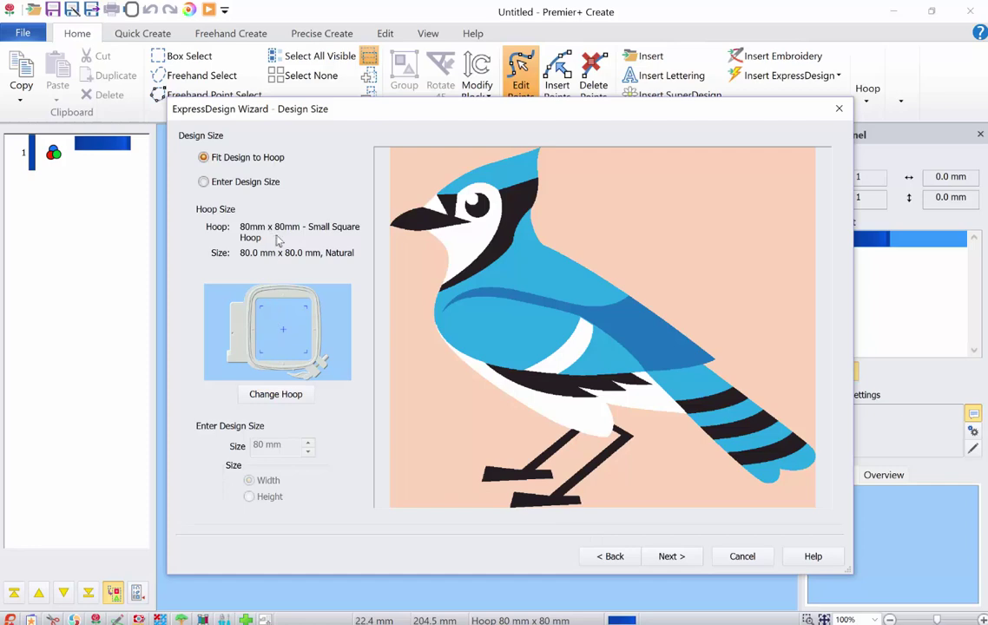
# Keep the Designer Epic 80mm x 80mm Small Square Hoop in Natural orientation and confirm
pyautogui.click(276, 395)
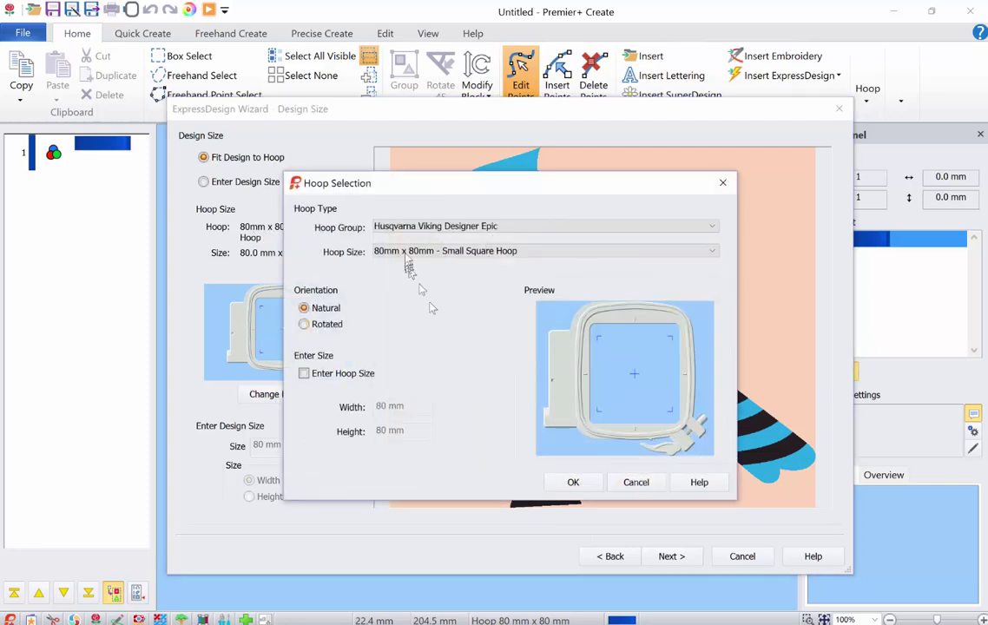
pyautogui.click(408, 228)
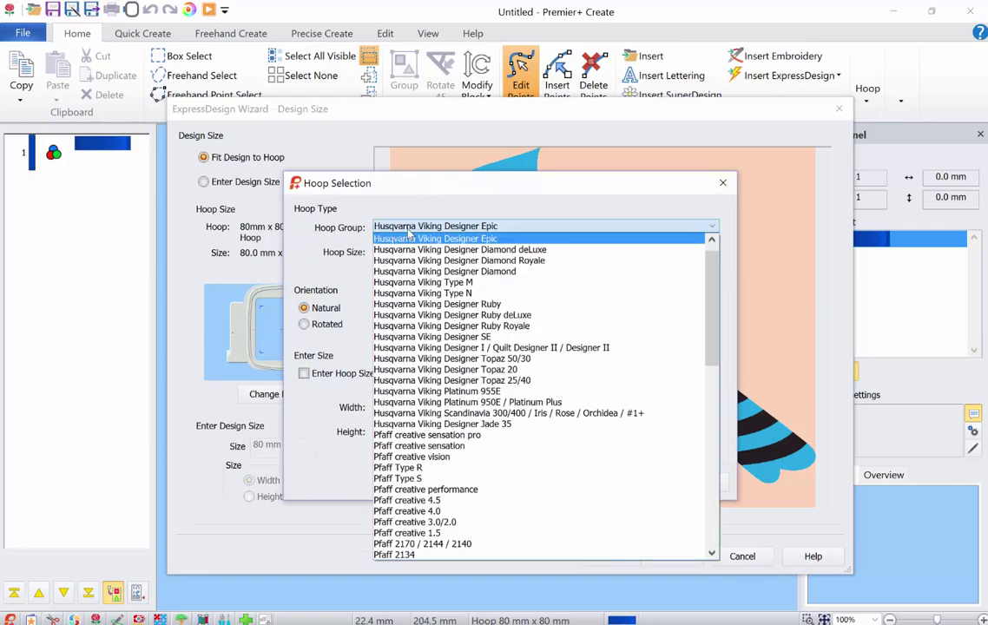
pyautogui.click(408, 233)
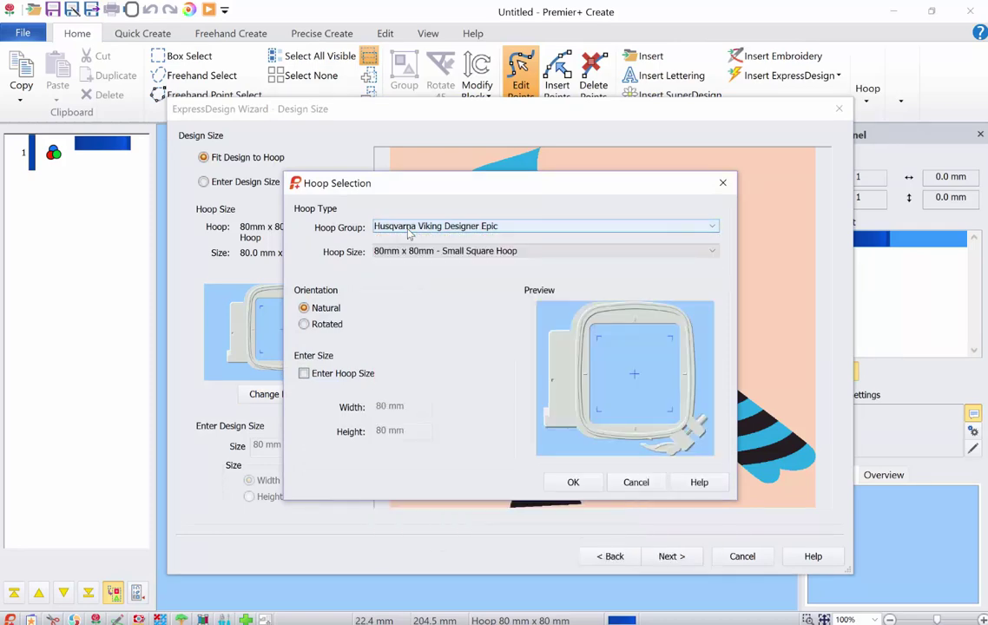
pyautogui.click(404, 258)
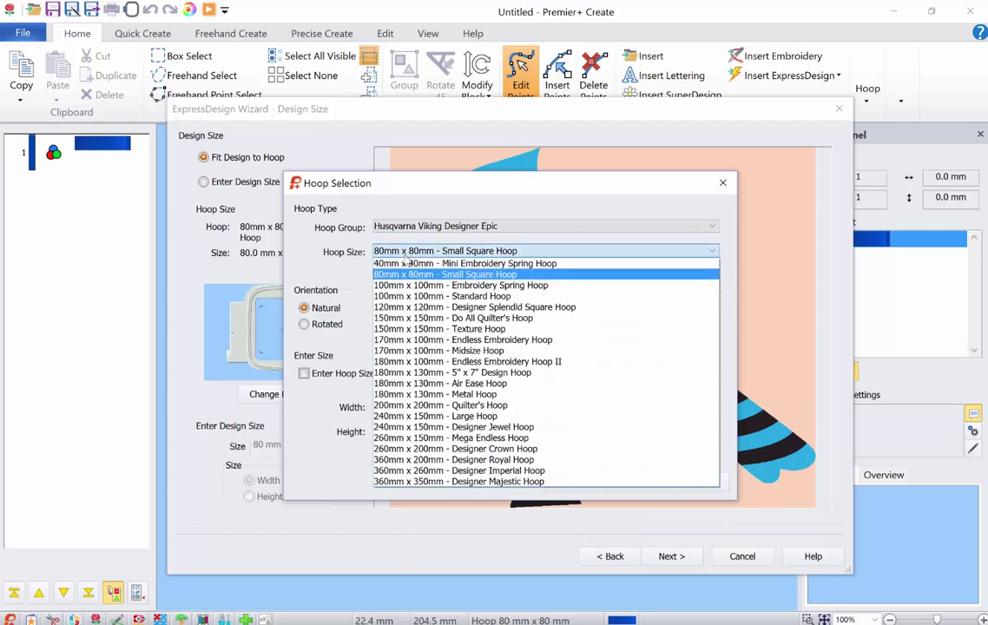
pyautogui.click(404, 256)
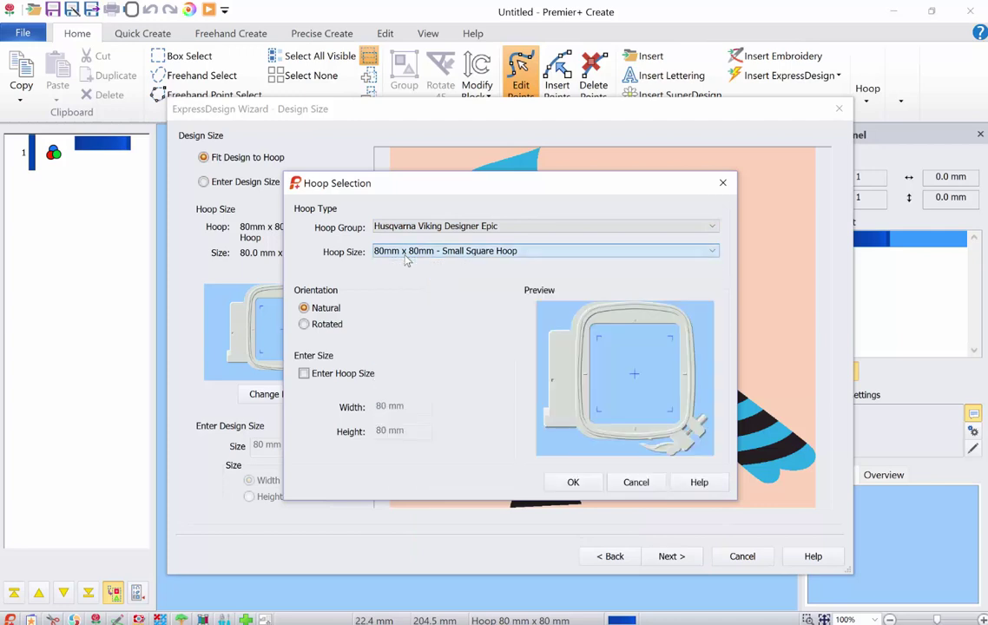
pyautogui.click(305, 325)
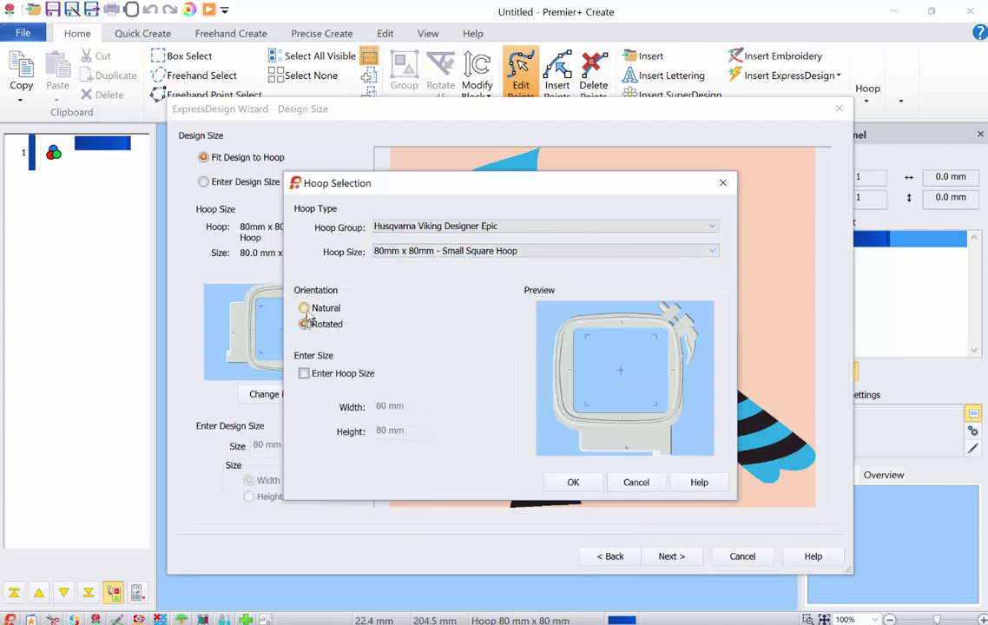
pyautogui.click(305, 309)
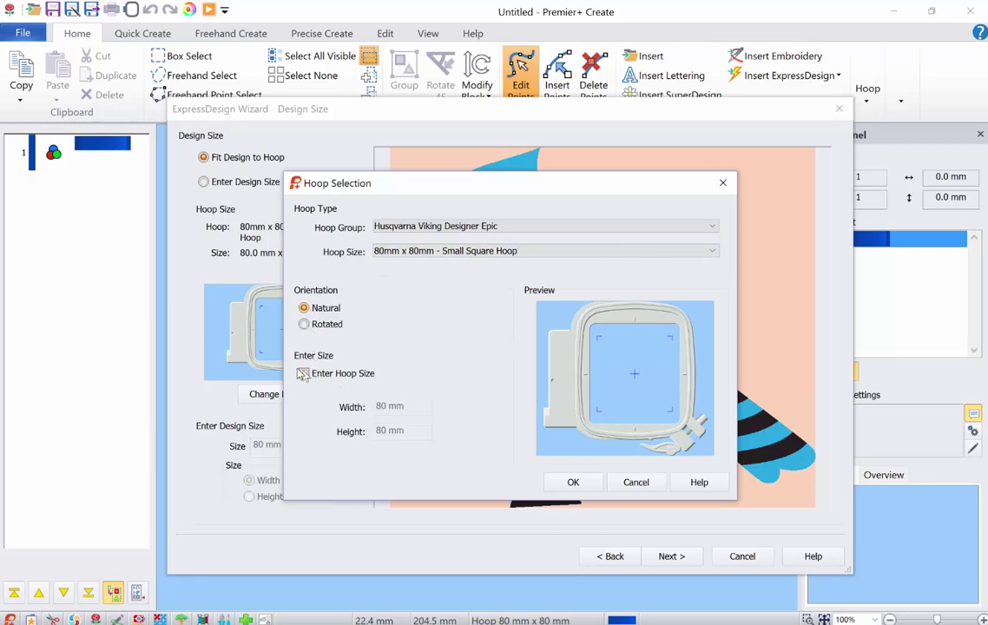
pyautogui.click(574, 483)
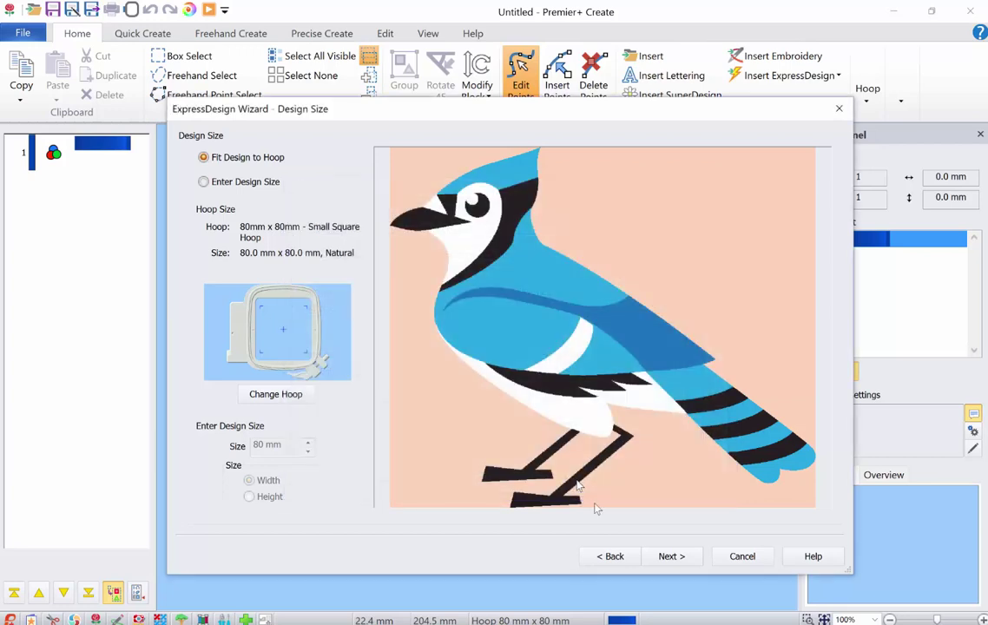
# Leave Number of Colors at 5 on Reduce Colors and finish the wizard
pyautogui.click(670, 557)
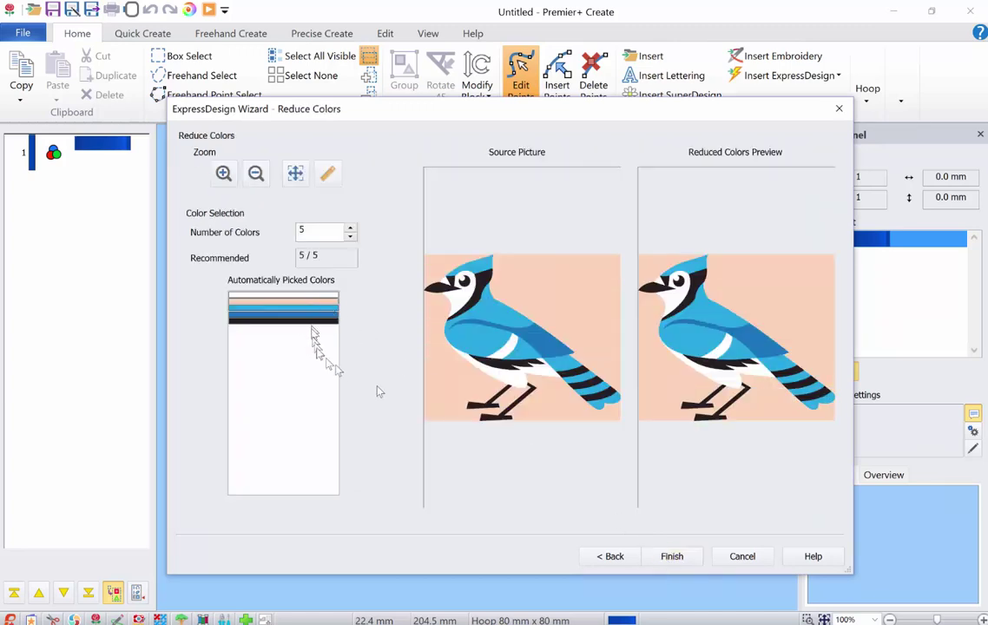
pyautogui.click(676, 558)
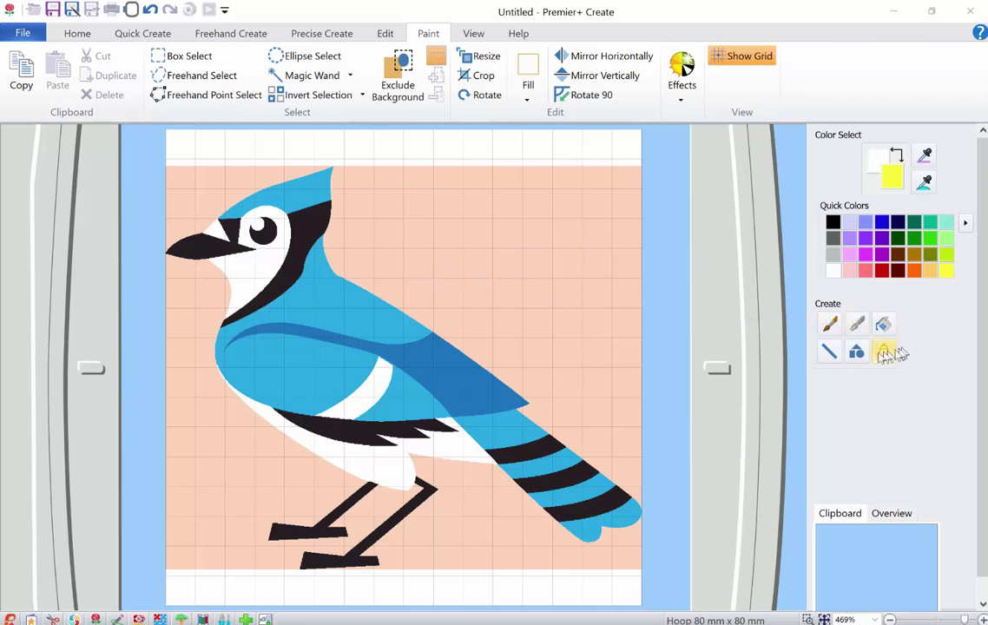
# Choose the medium square brush size and black as the painting colour
pyautogui.click(830, 325)
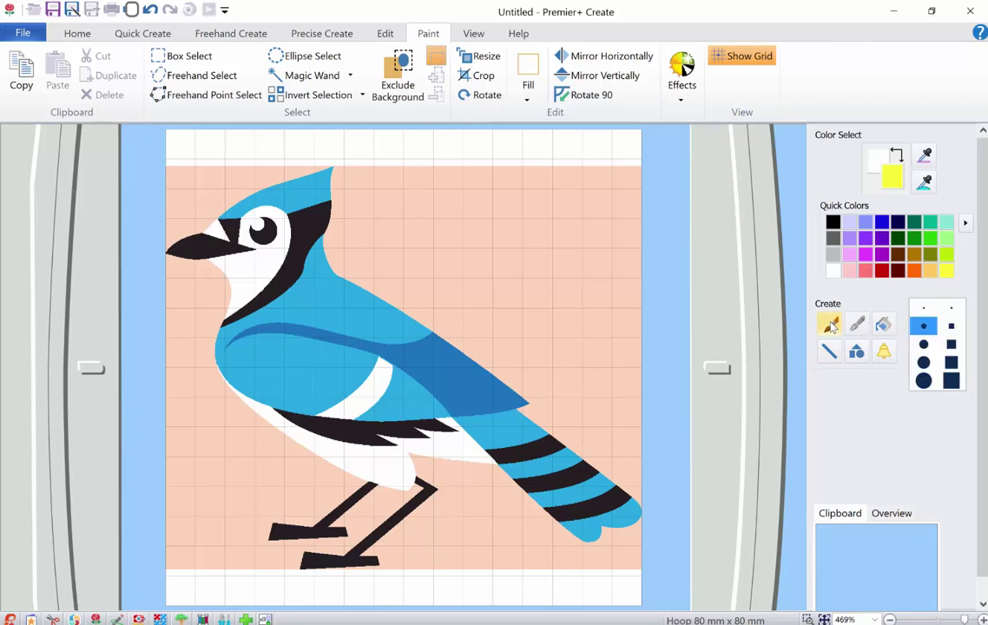
pyautogui.click(950, 345)
pyautogui.click(926, 363)
pyautogui.click(952, 346)
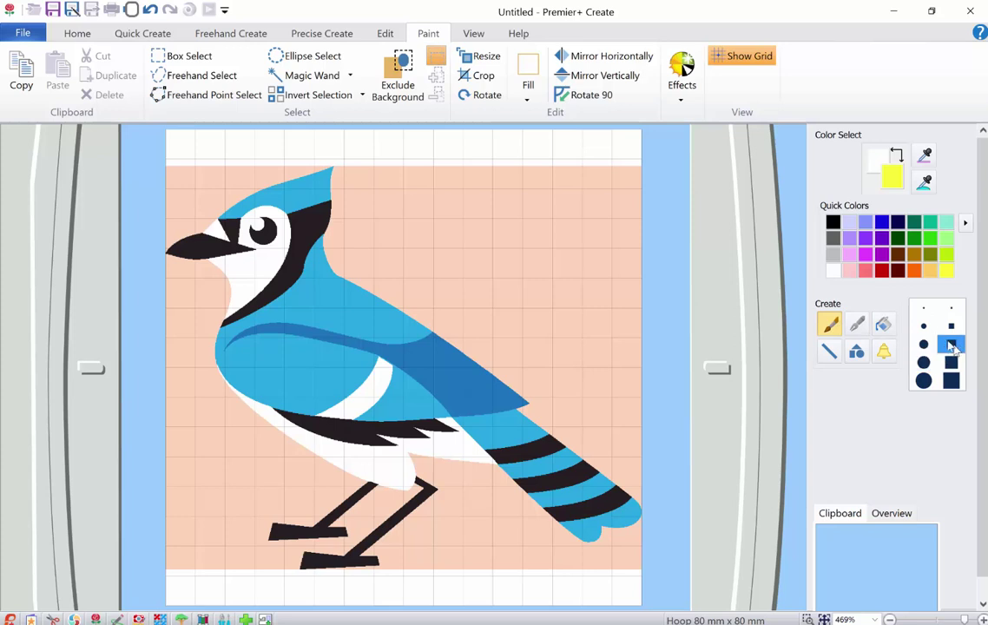
pyautogui.click(833, 223)
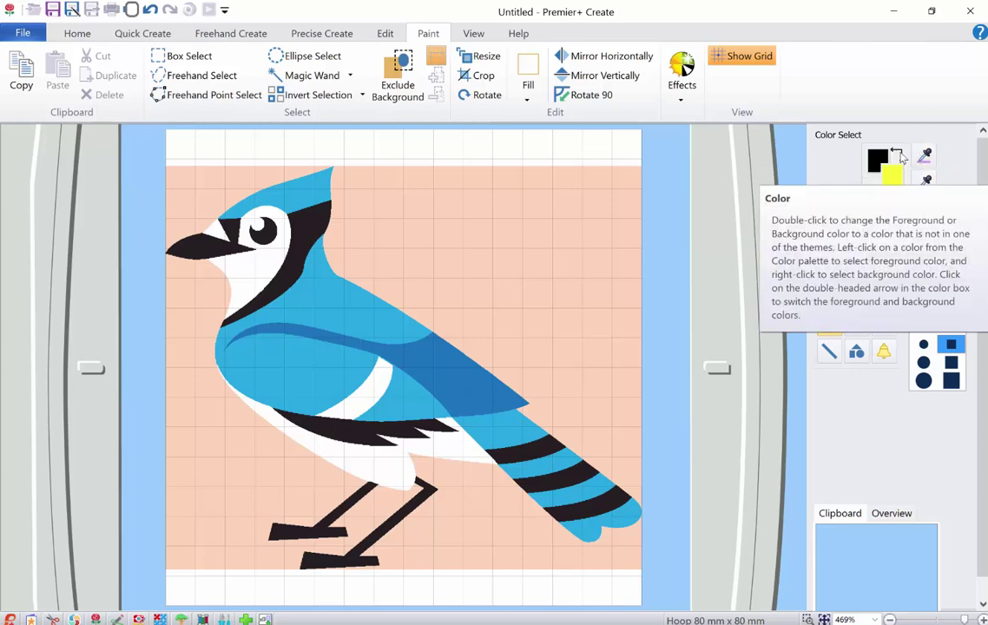
# Sample the peach background as foreground and the bird's dark blue as background colour
pyautogui.click(900, 155)
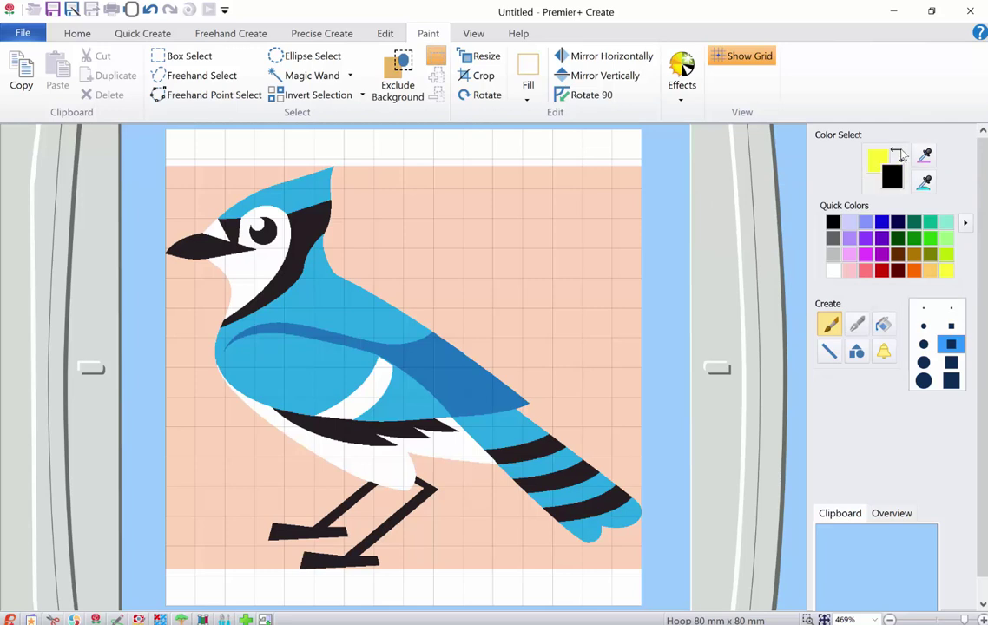
pyautogui.click(901, 154)
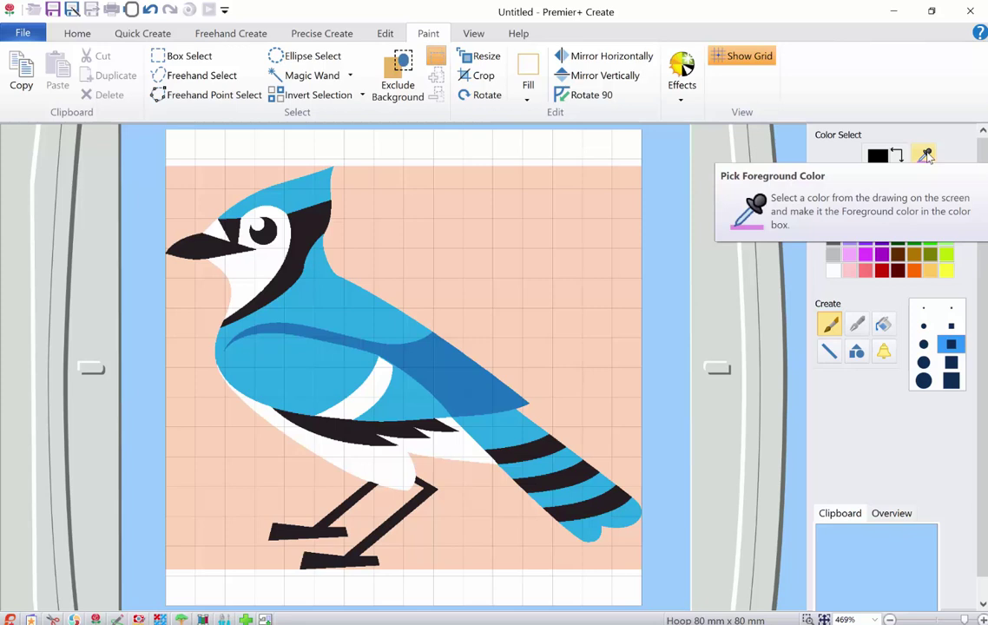
pyautogui.click(927, 154)
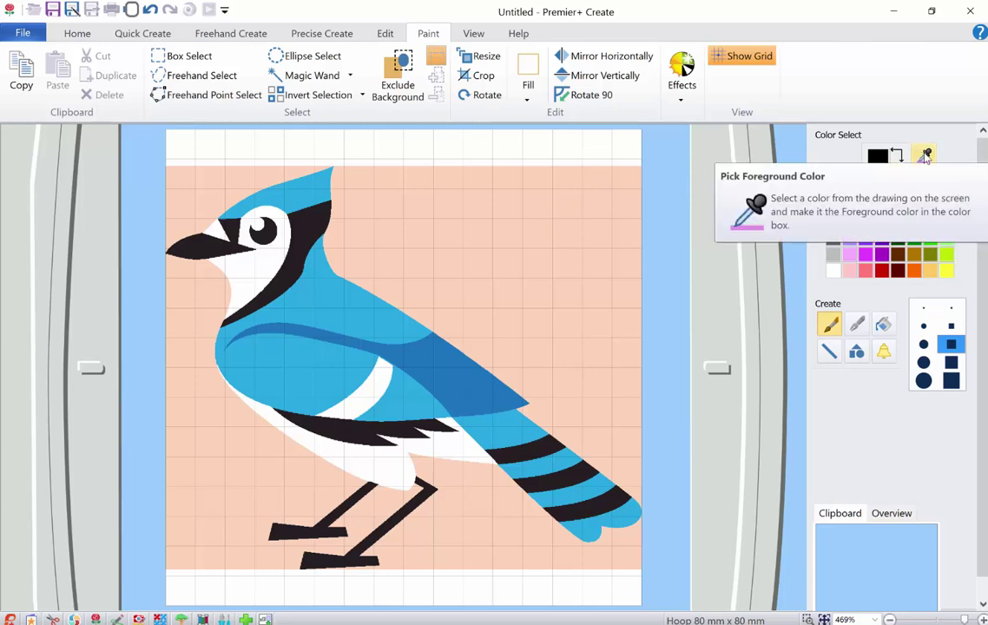
pyautogui.click(624, 201)
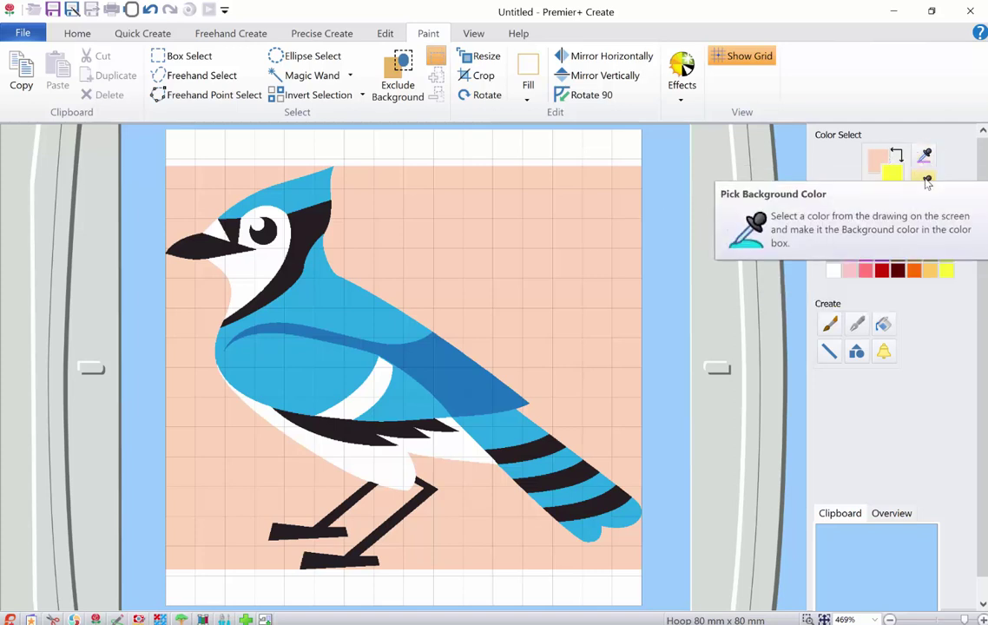
pyautogui.click(925, 183)
pyautogui.click(489, 396)
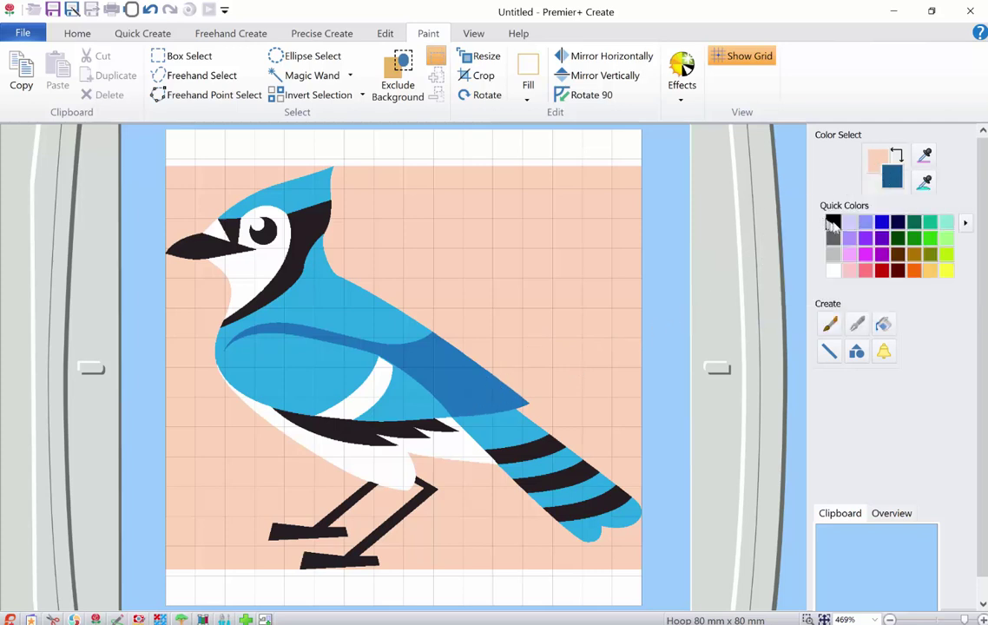
# Reselect black, dab the upper tail stripe, and return to the Brush tool
pyautogui.click(834, 224)
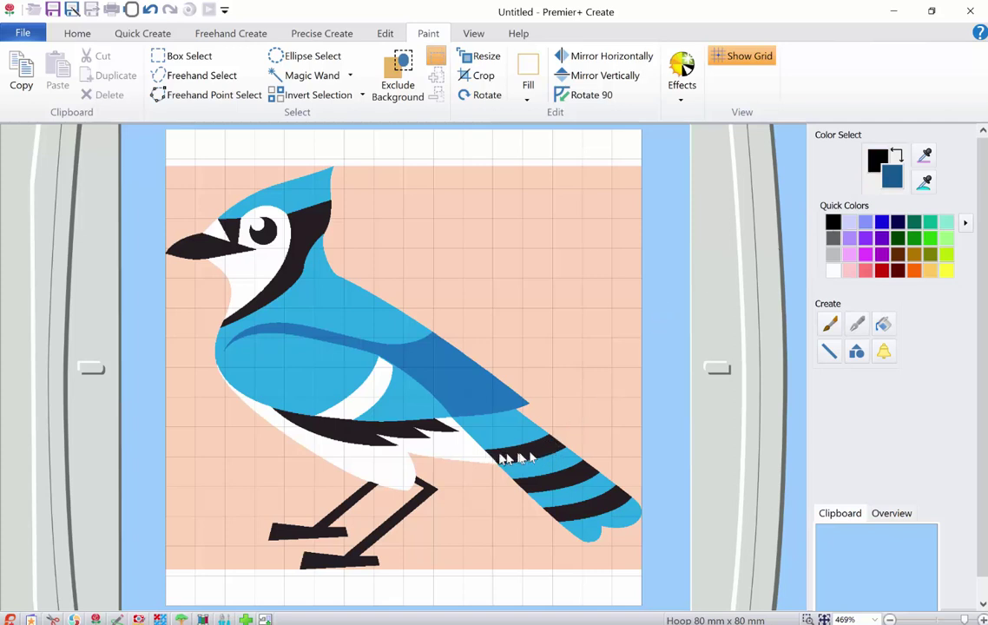
pyautogui.click(549, 451)
pyautogui.click(827, 326)
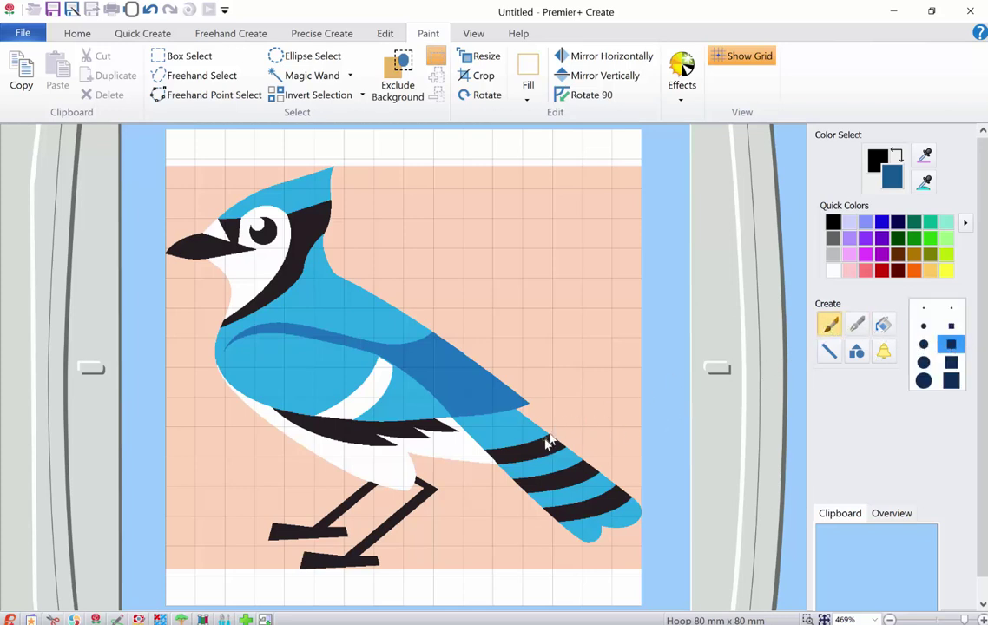
# Brush yellow over the upper black tail stripe, zooming in to cover its dark edge
pyautogui.moveTo(548, 443)
pyautogui.mouseDown()
pyautogui.moveTo(510, 456)
pyautogui.moveTo(551, 445)
pyautogui.moveTo(512, 457)
pyautogui.moveTo(554, 449)
pyautogui.mouseUp()
pyautogui.click(945, 271)
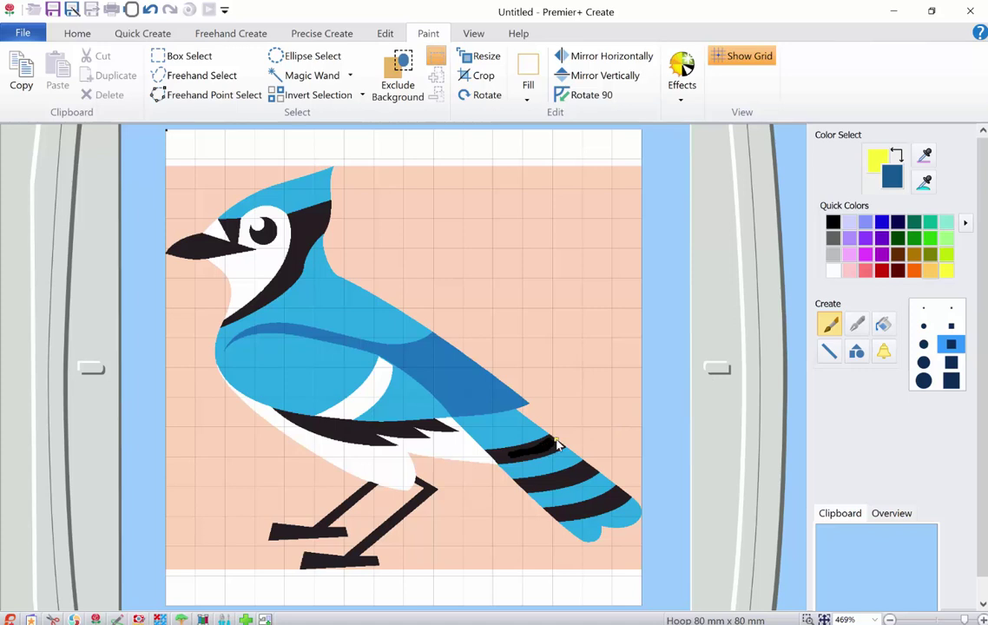
pyautogui.moveTo(549, 445)
pyautogui.mouseDown()
pyautogui.moveTo(501, 463)
pyautogui.moveTo(542, 451)
pyautogui.moveTo(511, 459)
pyautogui.moveTo(542, 455)
pyautogui.mouseUp()
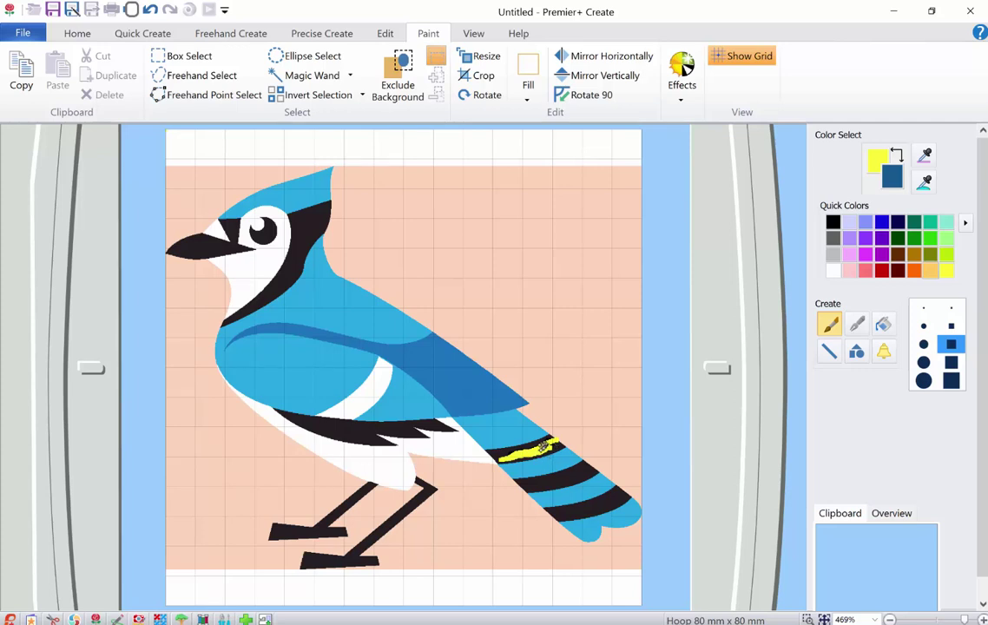
pyautogui.moveTo(521, 452); pyautogui.dragTo(497, 455)
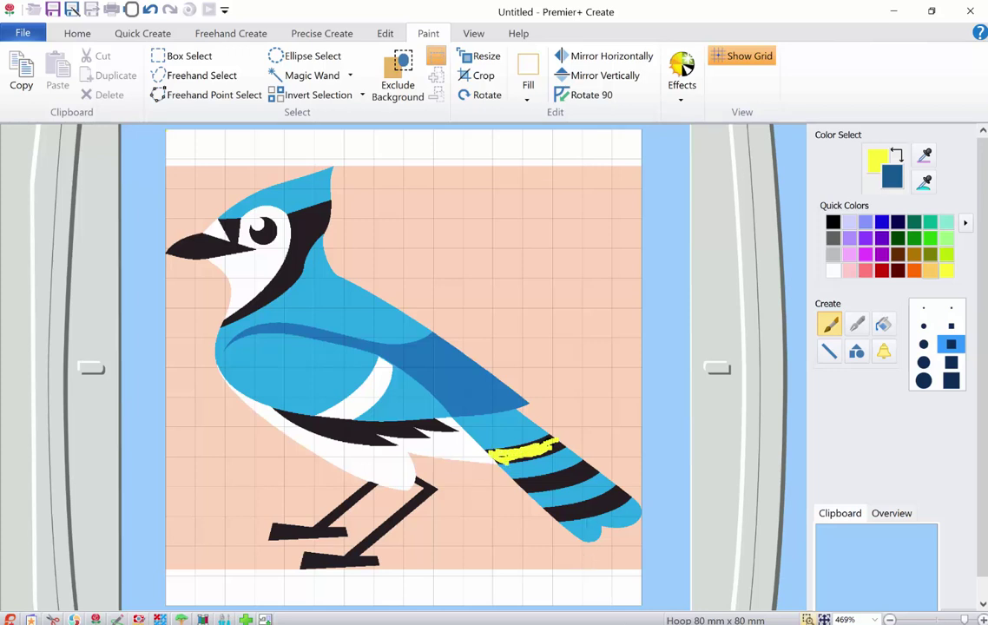
pyautogui.moveTo(432, 421); pyautogui.dragTo(587, 491)
pyautogui.moveTo(441, 276)
pyautogui.mouseDown()
pyautogui.moveTo(583, 209)
pyautogui.moveTo(648, 259)
pyautogui.moveTo(532, 307)
pyautogui.moveTo(612, 260)
pyautogui.moveTo(571, 268)
pyautogui.moveTo(586, 230)
pyautogui.moveTo(524, 258)
pyautogui.moveTo(610, 252)
pyautogui.moveTo(527, 314)
pyautogui.moveTo(474, 322)
pyautogui.moveTo(396, 330)
pyautogui.moveTo(361, 324)
pyautogui.moveTo(353, 294)
pyautogui.moveTo(326, 304)
pyautogui.moveTo(375, 279)
pyautogui.moveTo(430, 269)
pyautogui.mouseUp()
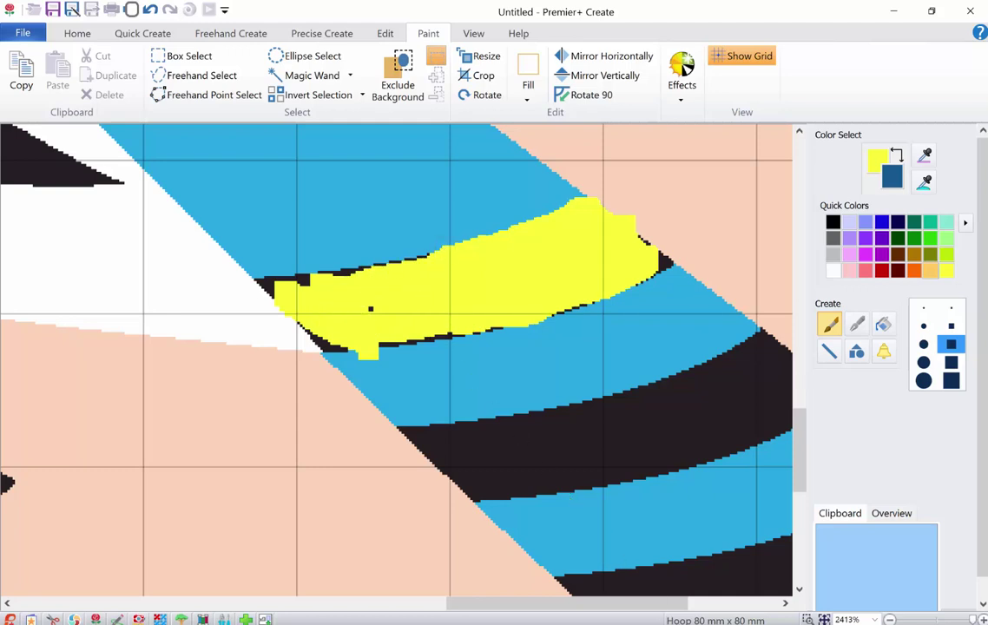
# Zoom back out and draw a short yellow pencil stroke across the tail stripe
pyautogui.click(824, 620)
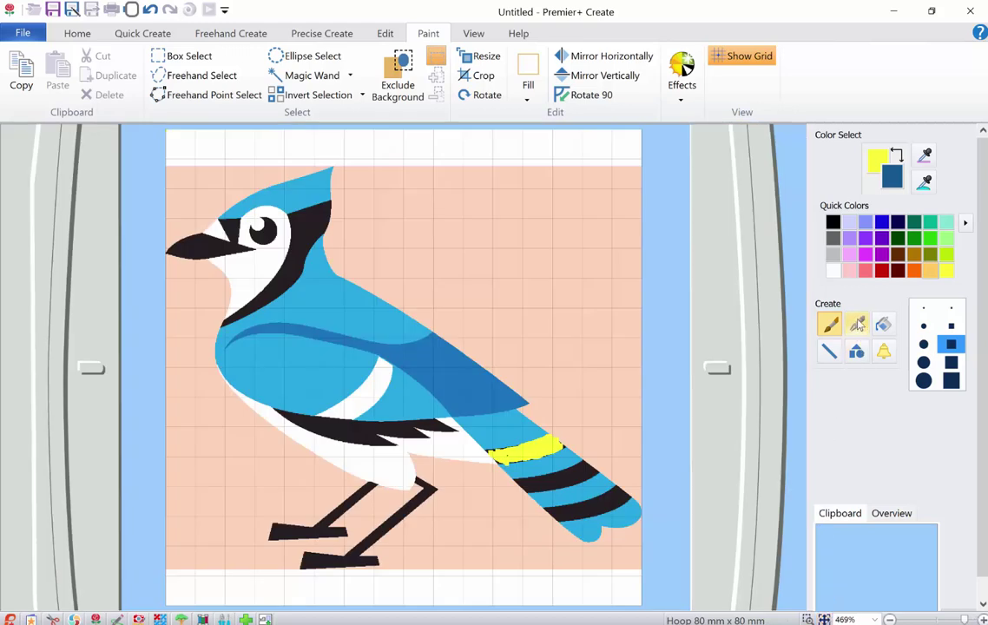
pyautogui.click(858, 323)
pyautogui.click(957, 338)
pyautogui.moveTo(585, 471)
pyautogui.mouseDown()
pyautogui.moveTo(564, 489)
pyautogui.moveTo(571, 480)
pyautogui.mouseUp()
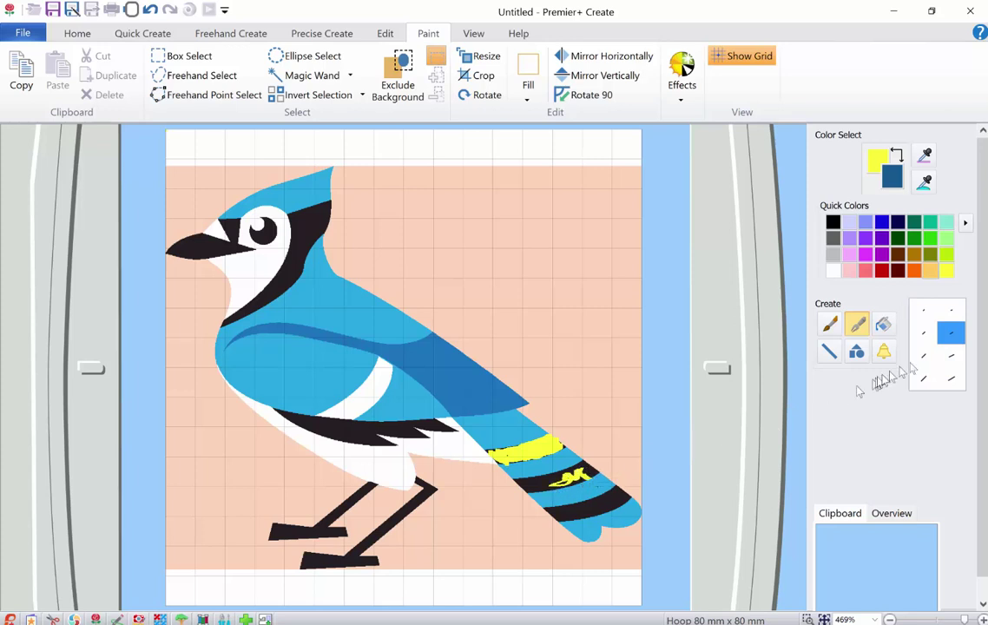
# Flood-fill the neck patch, beak mask, eye and belly stripe yellow, undoing the background spill
pyautogui.click(882, 327)
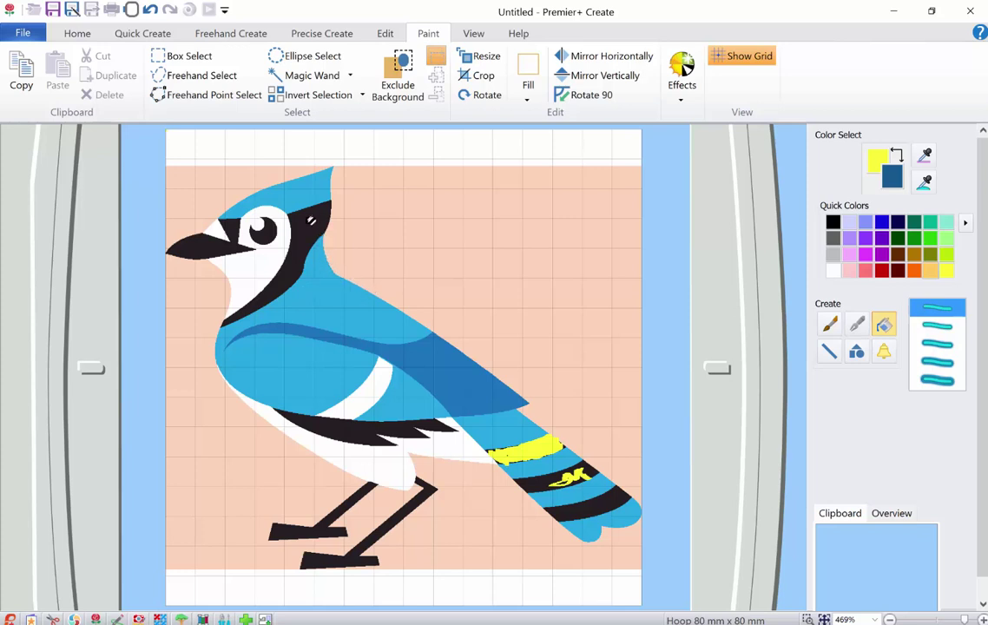
pyautogui.click(310, 222)
pyautogui.click(202, 238)
pyautogui.click(266, 231)
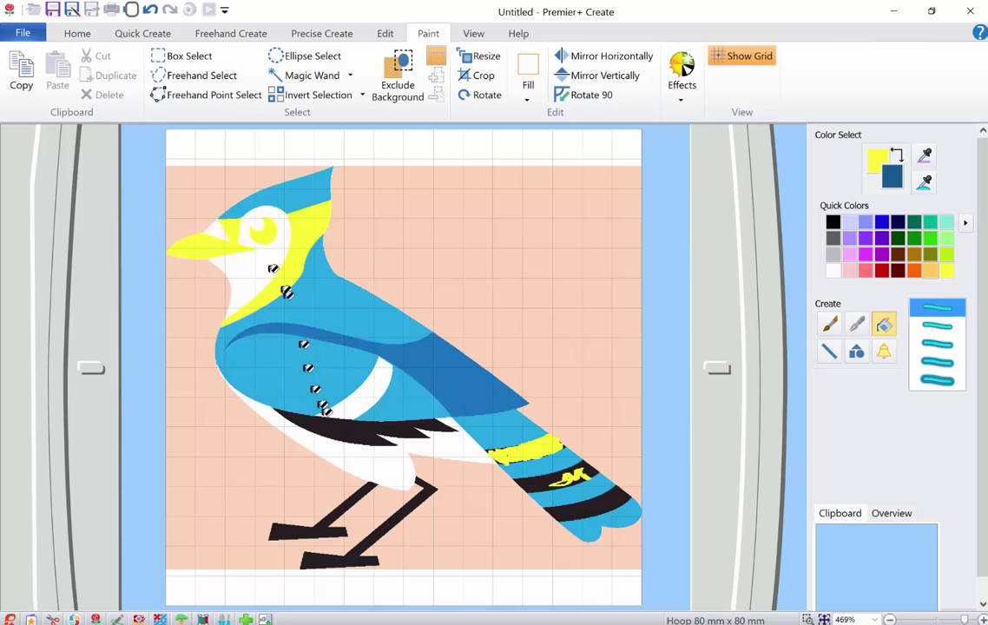
pyautogui.click(344, 425)
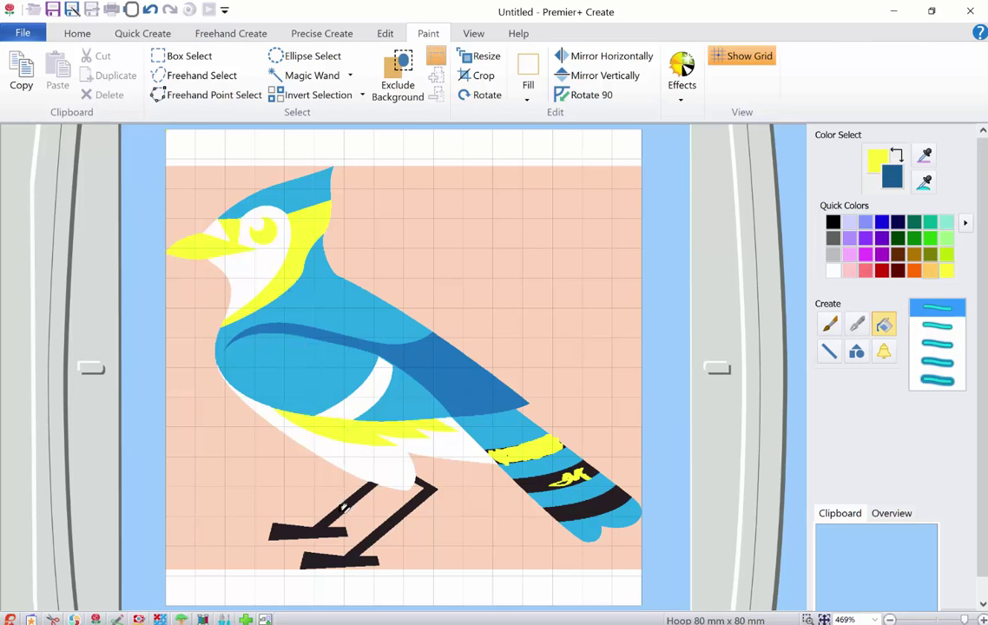
pyautogui.click(343, 510)
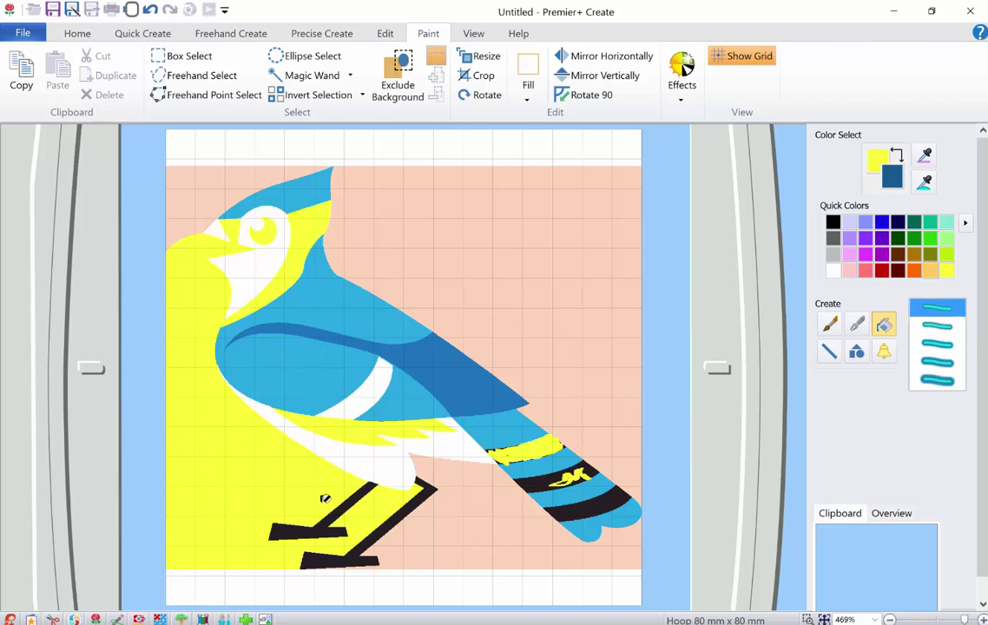
pyautogui.hotkey('ctrl', 'z')
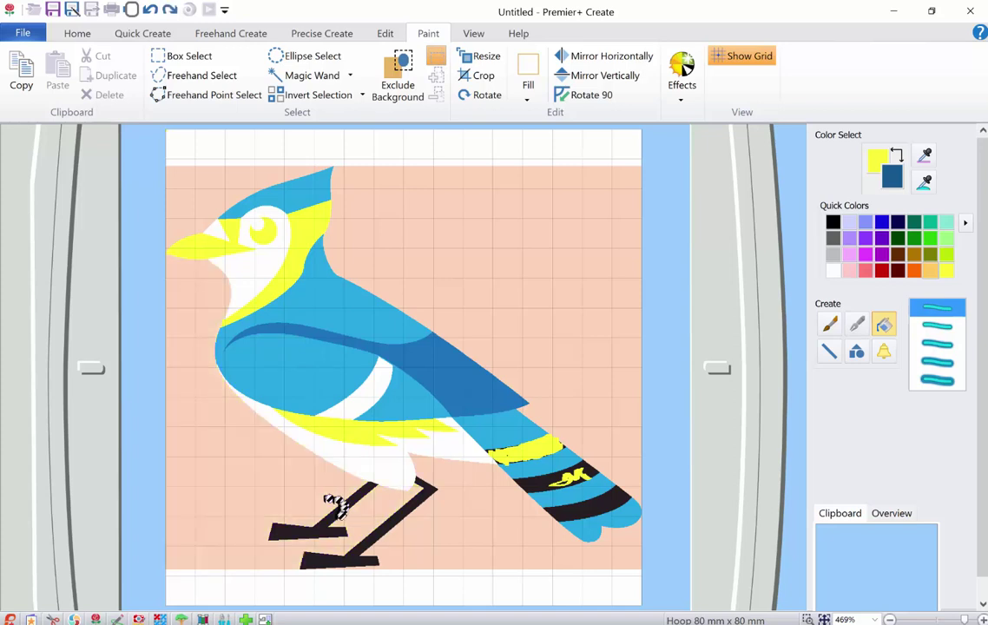
# Flood-fill both legs and the upper tail stripes yellow, then touch up the tail band
pyautogui.click(290, 532)
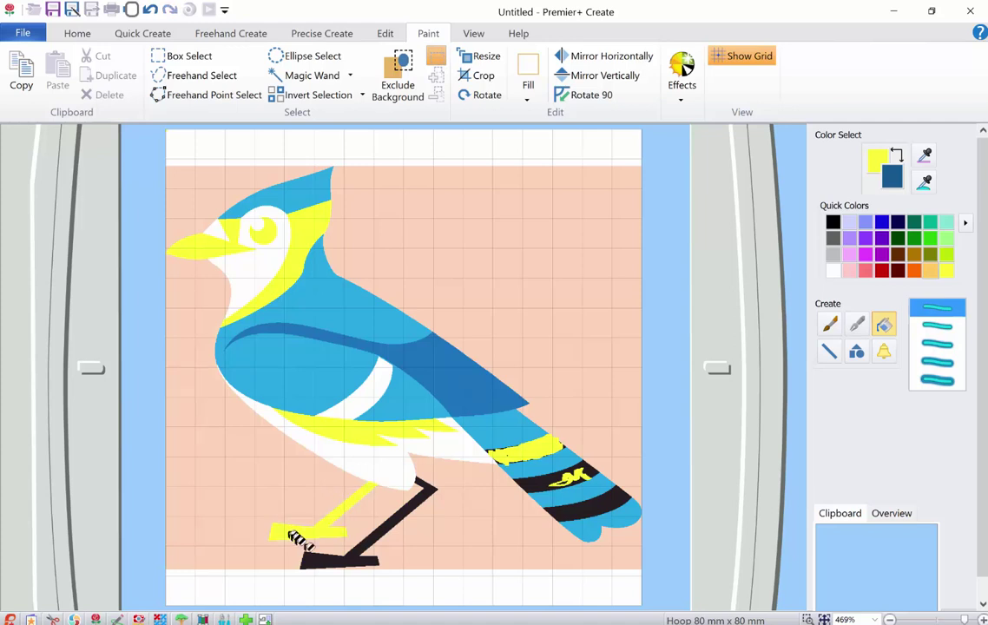
pyautogui.click(318, 560)
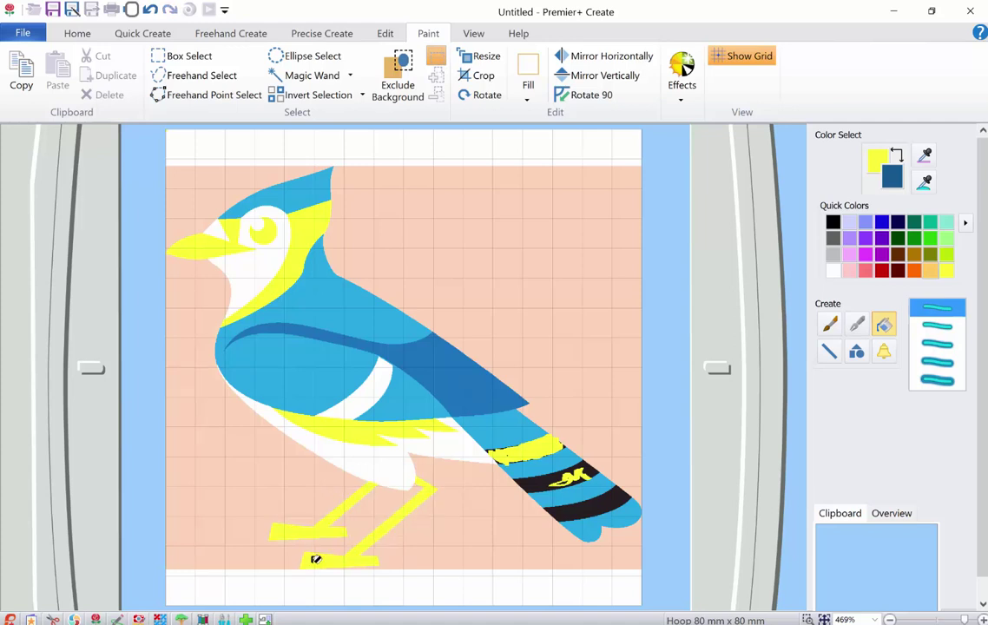
pyautogui.click(540, 485)
pyautogui.click(502, 455)
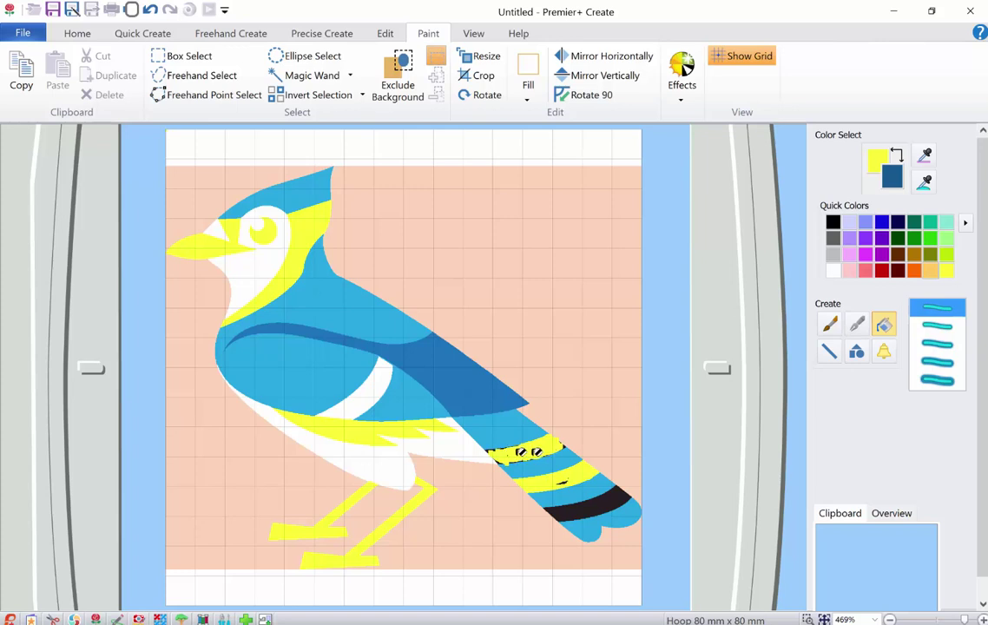
pyautogui.moveTo(530, 452)
pyautogui.mouseDown()
pyautogui.moveTo(569, 450)
pyautogui.moveTo(551, 467)
pyautogui.moveTo(561, 483)
pyautogui.mouseUp()
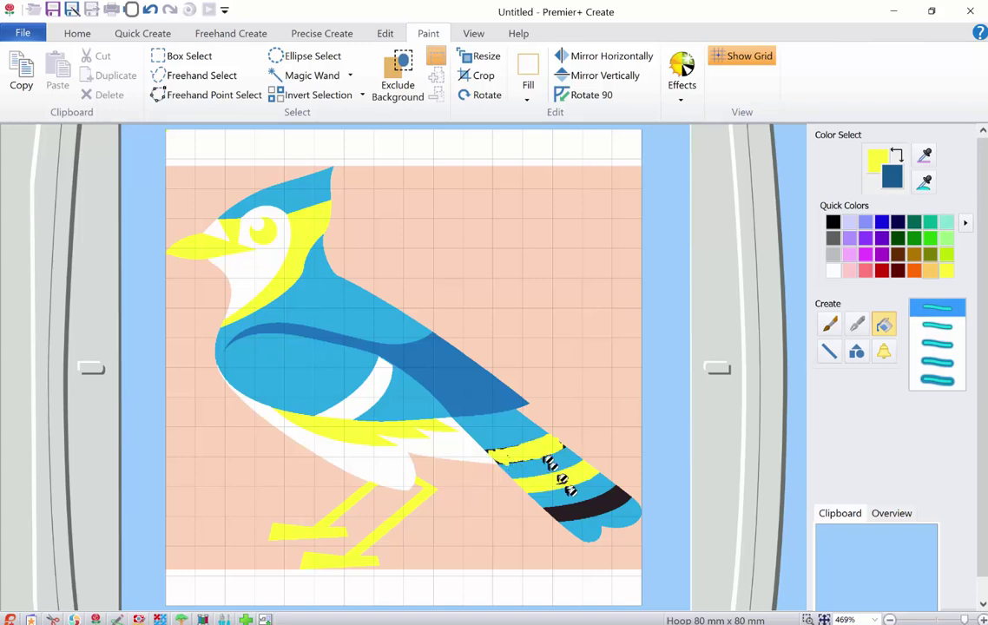
# Fill the band near the tail tip yellow and the dark-blue wing purple
pyautogui.click(587, 512)
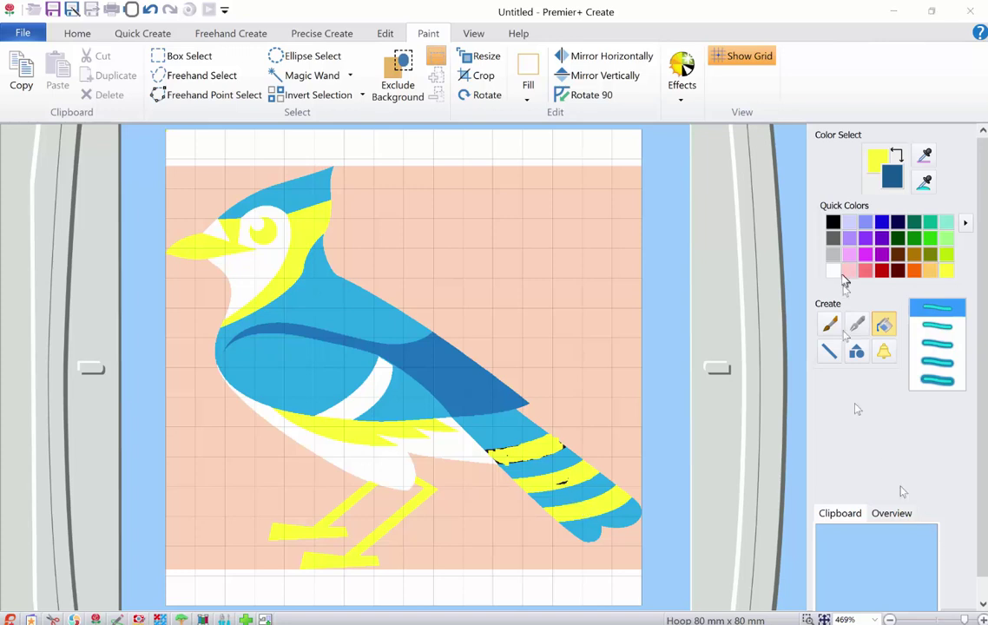
pyautogui.click(884, 239)
pyautogui.click(450, 376)
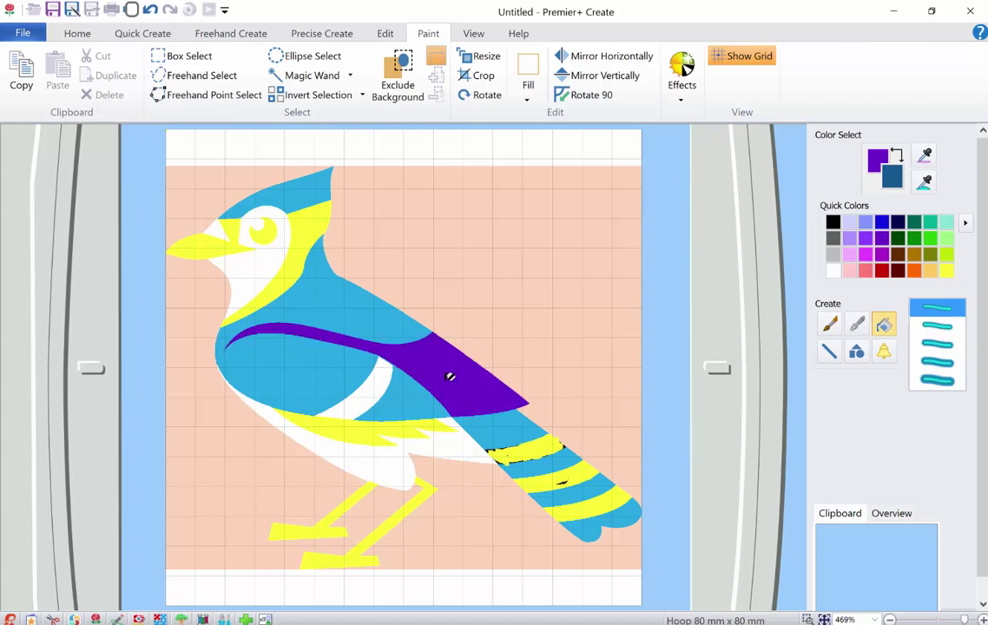
# Fill the blue body, head crest and four blue or cyan tail bands magenta
pyautogui.click(866, 253)
pyautogui.click(326, 303)
pyautogui.click(297, 202)
pyautogui.click(532, 445)
pyautogui.click(538, 461)
pyautogui.click(574, 493)
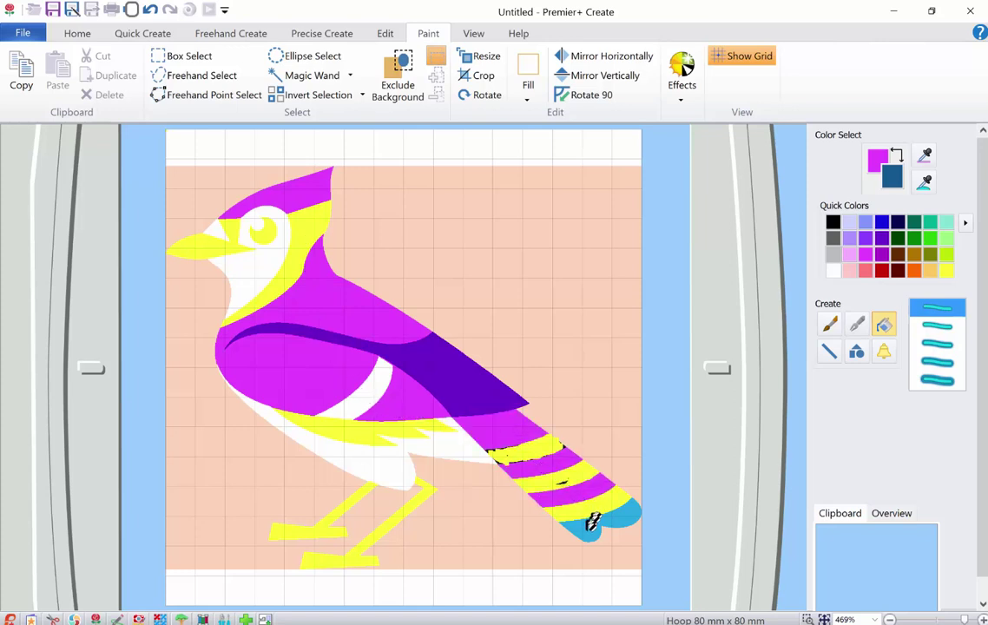
pyautogui.click(594, 531)
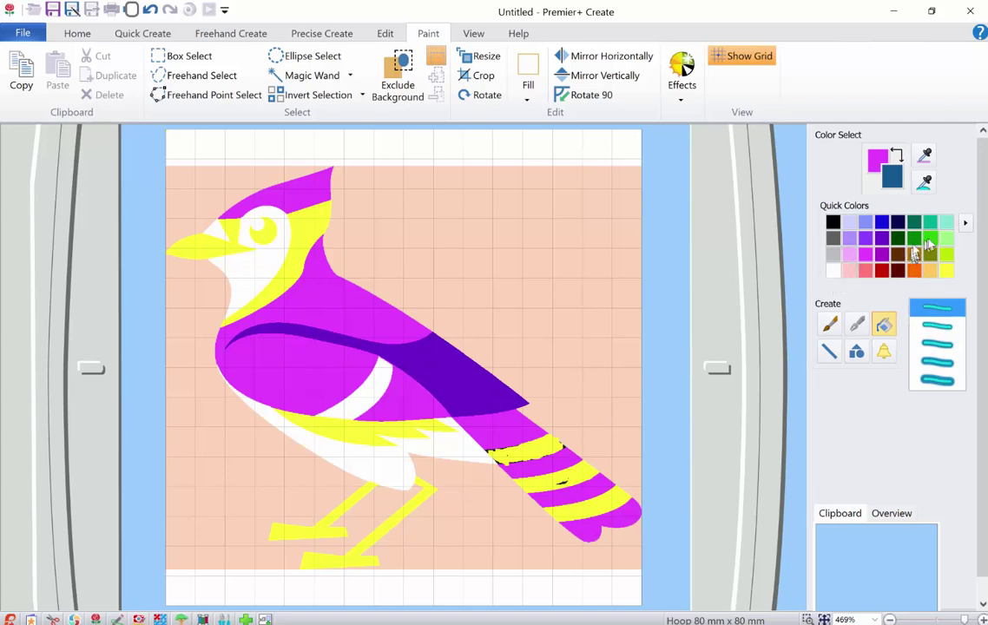
# Fill the white belly, wing crescent, cheek and beak-base patch green
pyautogui.click(933, 239)
pyautogui.click(360, 456)
pyautogui.click(367, 397)
pyautogui.click(247, 271)
pyautogui.click(220, 229)
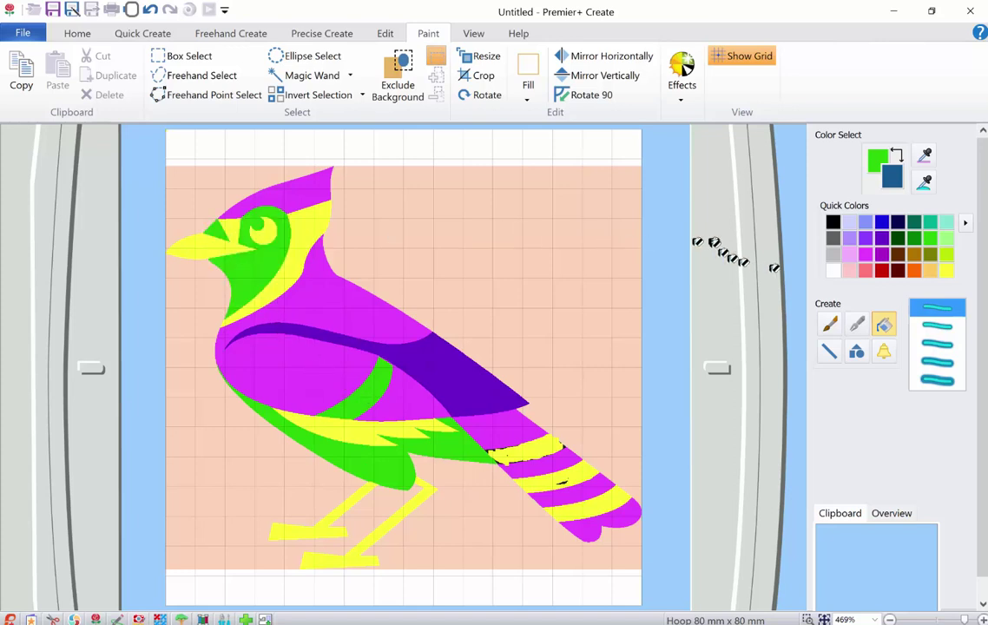
# Fill the four peach background areas around the bird white
pyautogui.click(834, 272)
pyautogui.click(474, 260)
pyautogui.click(230, 474)
pyautogui.click(465, 530)
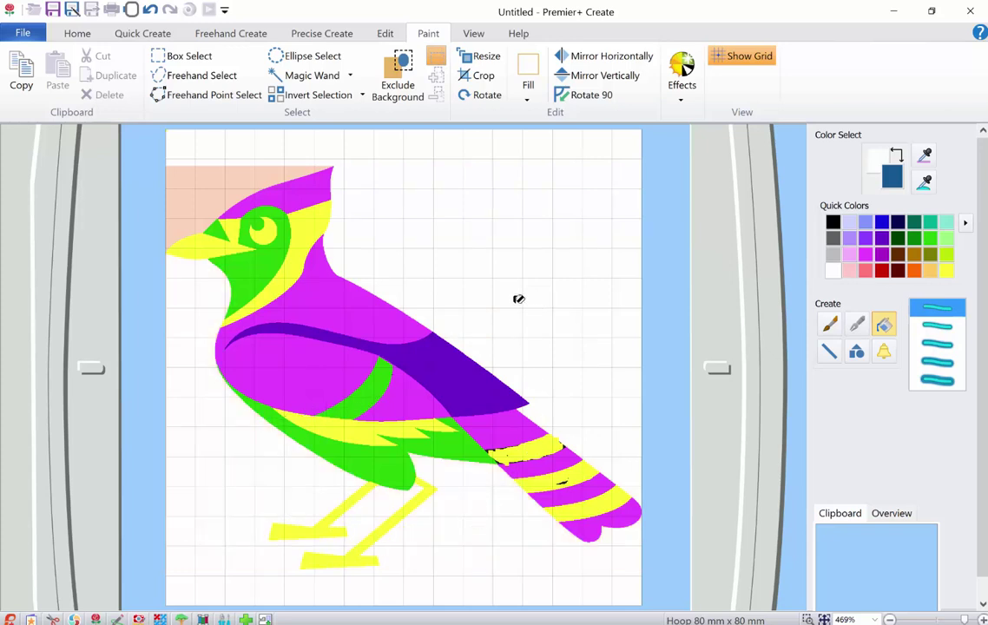
pyautogui.click(191, 178)
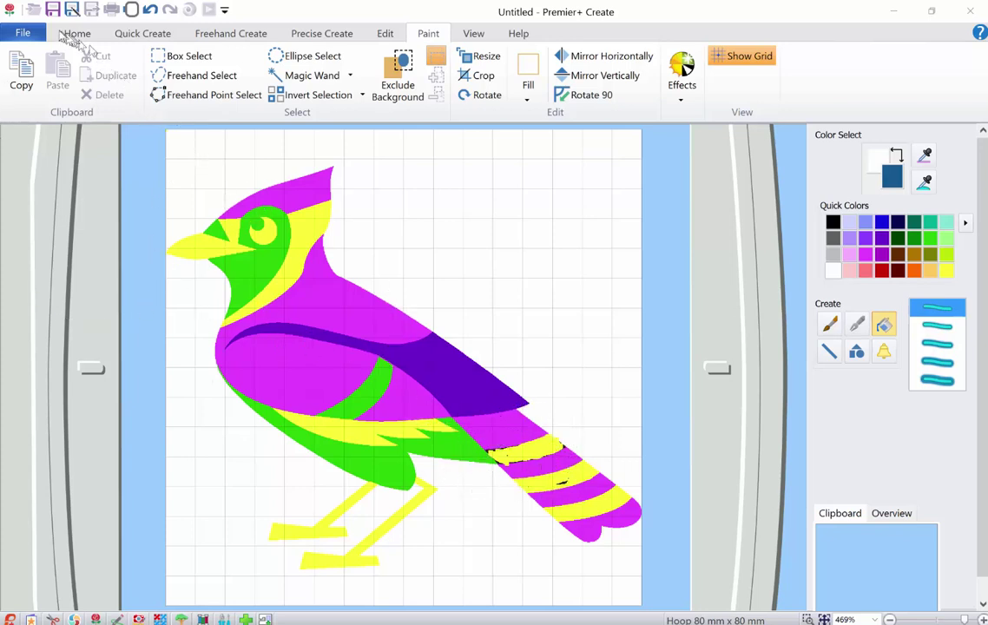
# Use File > Save As Picture to store the image as 'bird' in My Pictures
pyautogui.click(19, 33)
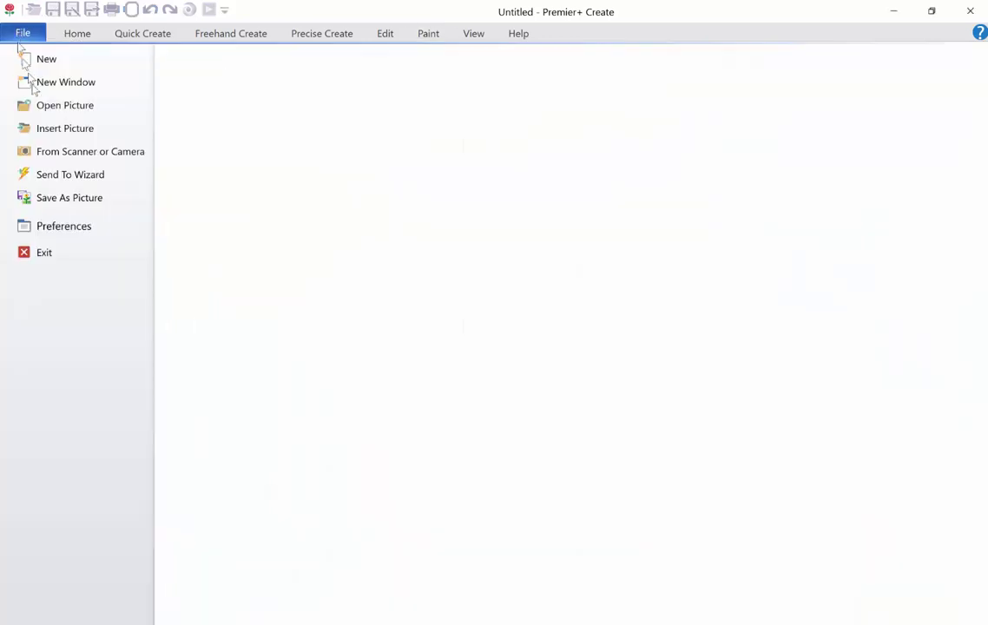
pyautogui.click(48, 199)
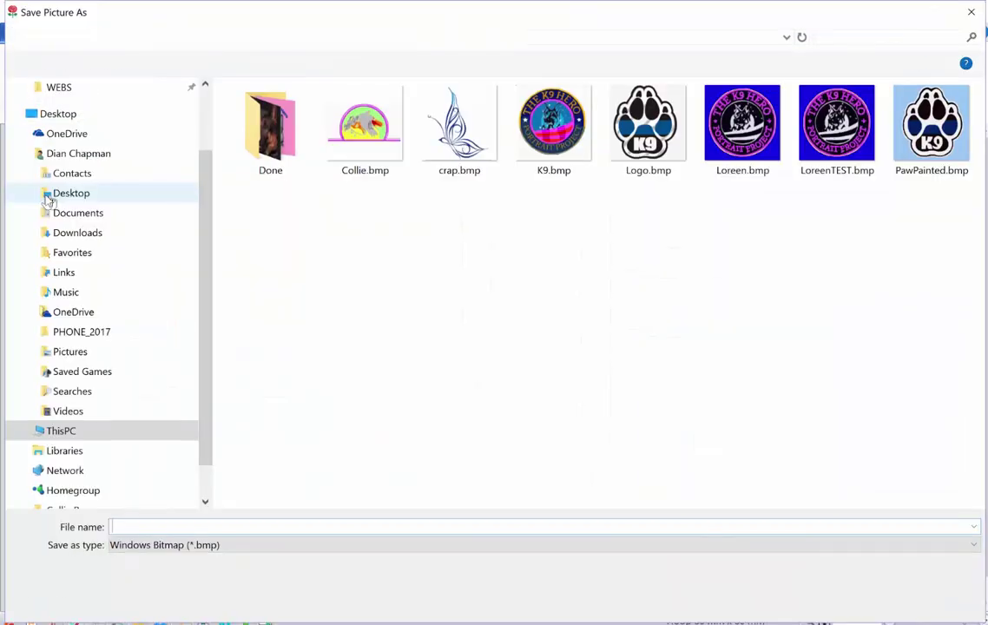
pyautogui.write('bir')
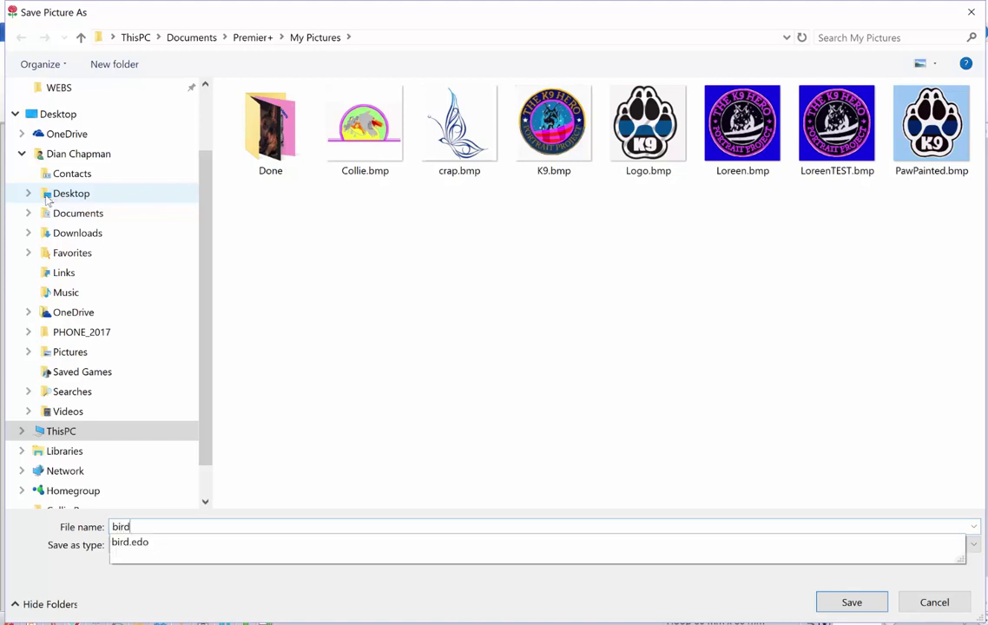
pyautogui.write('d')
pyautogui.press('Return')
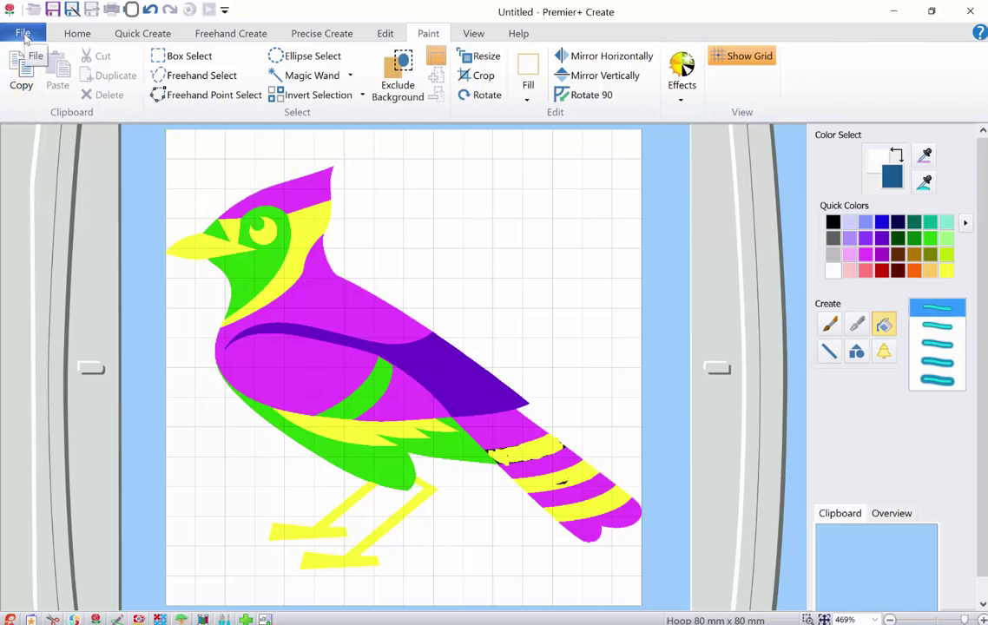
# Look over the Precise, Freehand and Quick Create digitizing workspaces
pyautogui.click(316, 34)
pyautogui.click(227, 35)
pyautogui.click(139, 38)
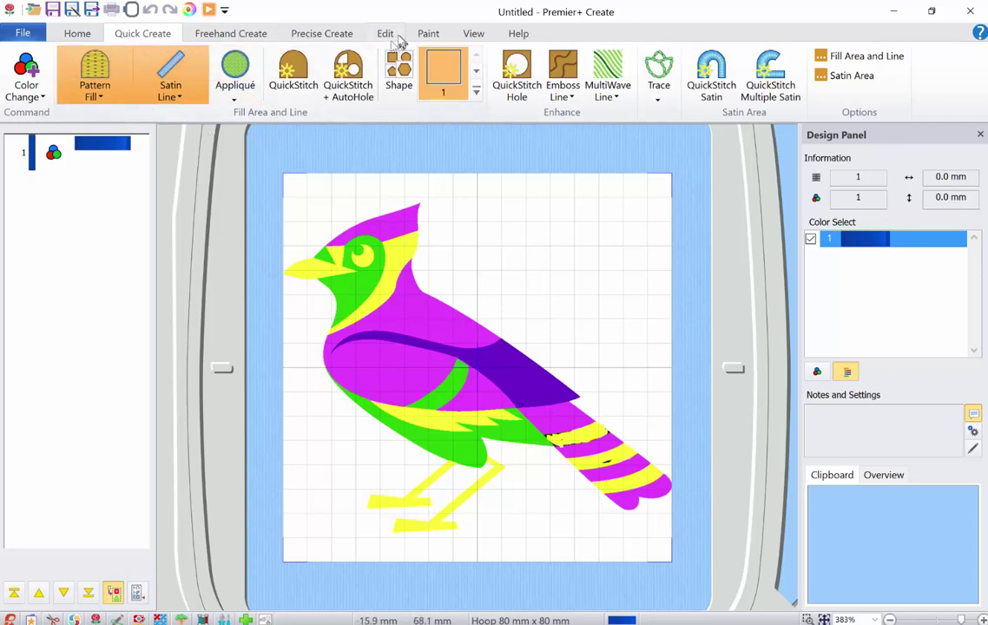
# Back in Paint, choose the Shape tool and bring up the Picture Viewer library
pyautogui.click(428, 33)
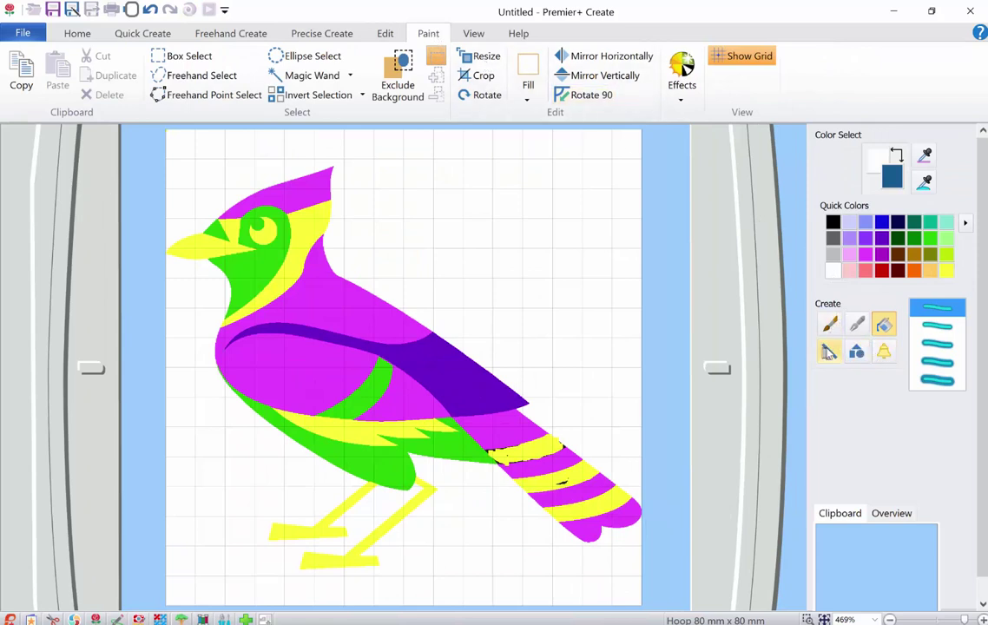
pyautogui.click(830, 352)
pyautogui.click(859, 351)
pyautogui.click(958, 315)
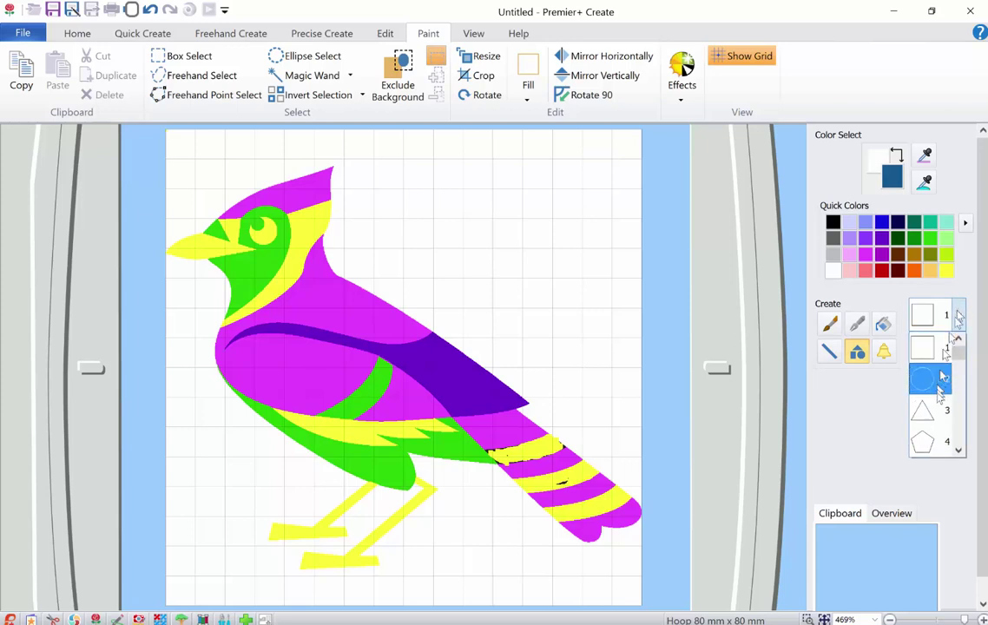
pyautogui.scroll(-2, 933, 409)
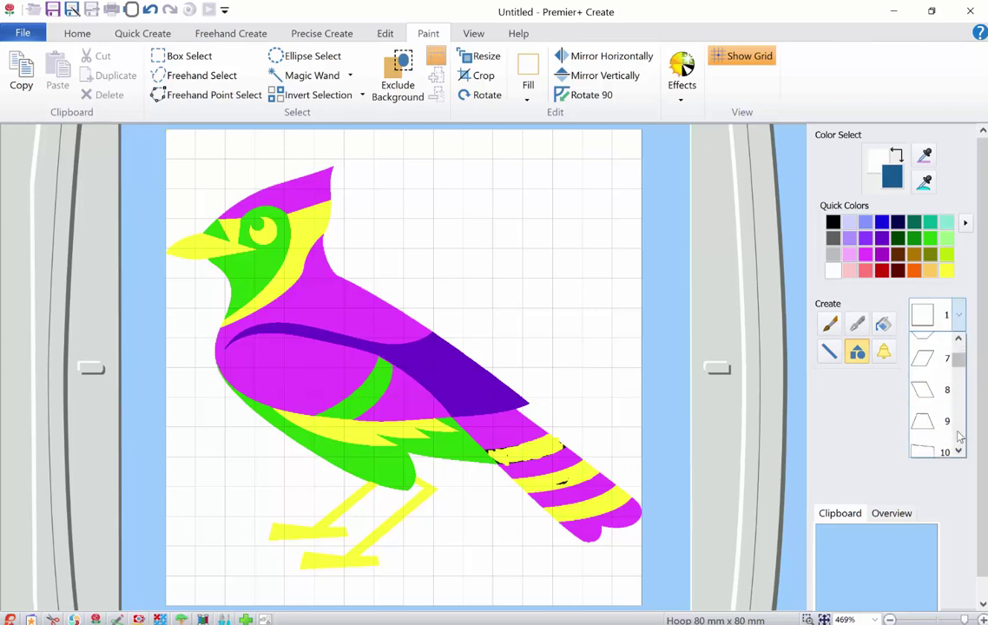
pyautogui.click(925, 380)
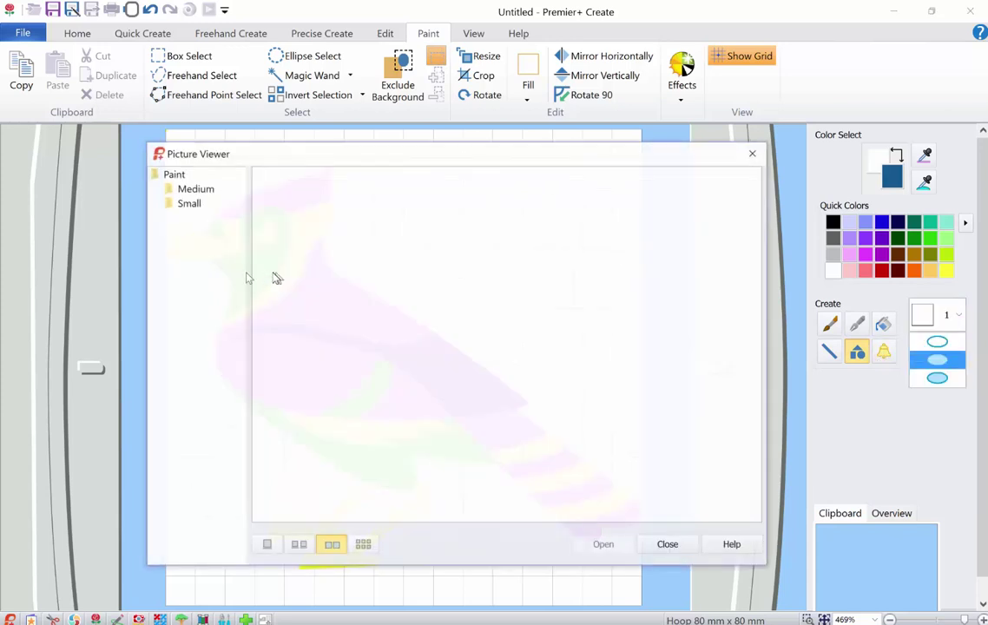
# Place the red heart from the Small picture folder onto the design
pyautogui.click(176, 190)
pyautogui.click(179, 205)
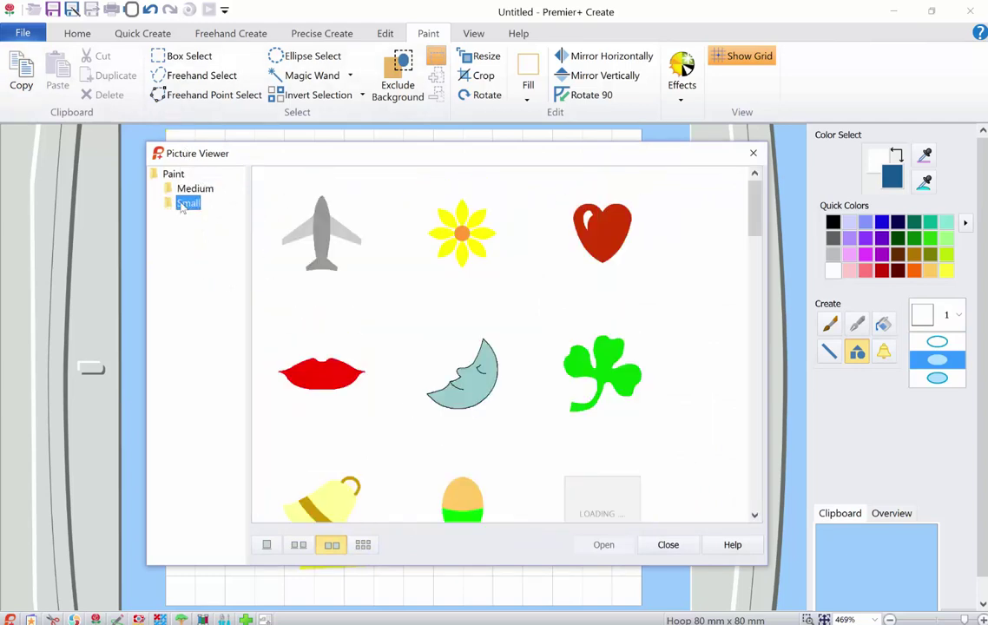
pyautogui.click(606, 247)
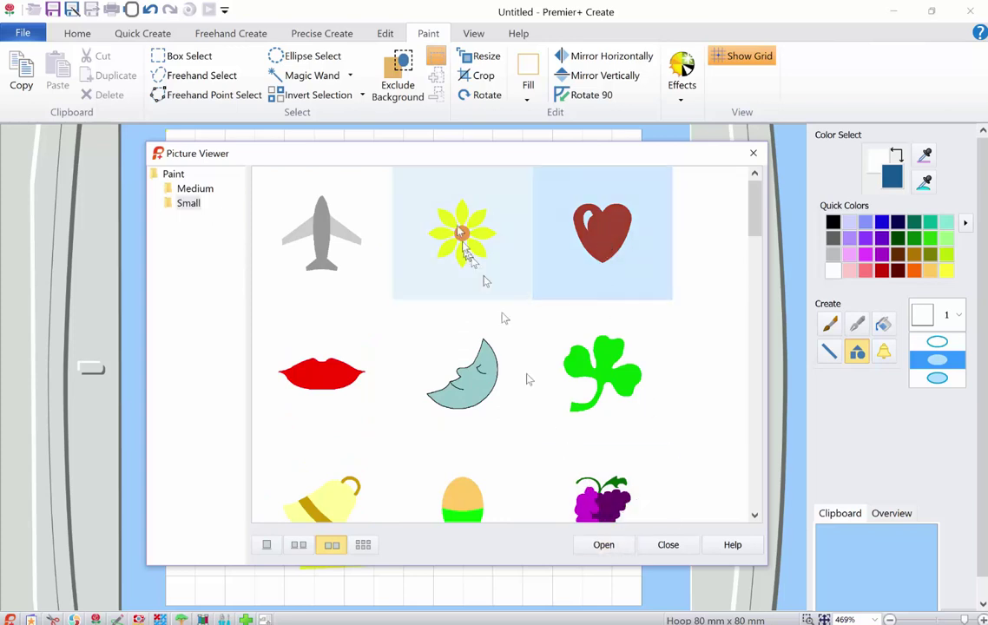
pyautogui.moveTo(426, 158); pyautogui.dragTo(420, 126)
pyautogui.click(611, 511)
# Close the picture library, drag the heart beside the bird, then delete it
pyautogui.moveTo(438, 122); pyautogui.dragTo(390, 111)
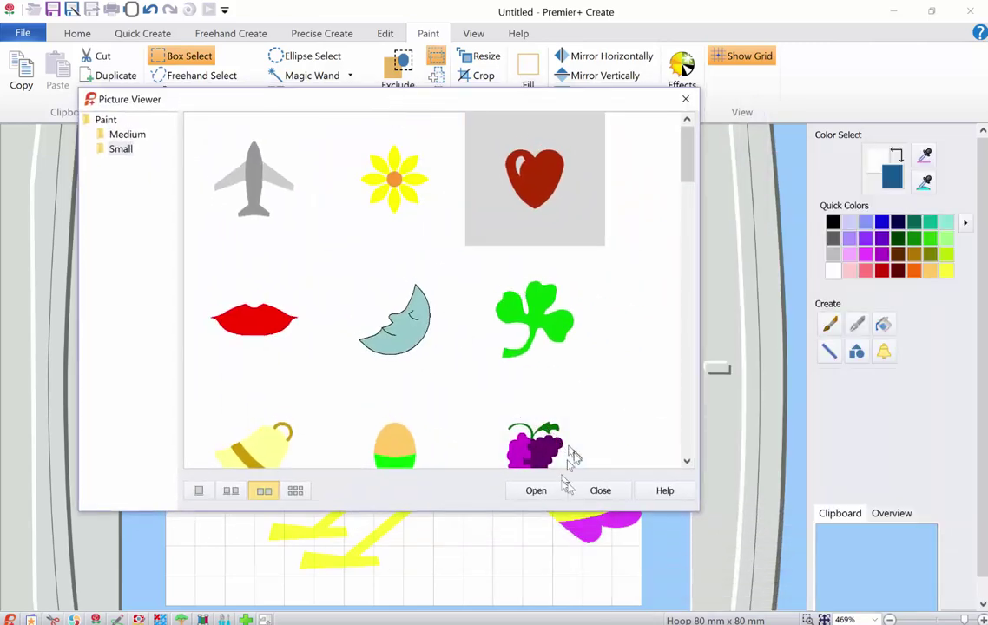
pyautogui.click(600, 490)
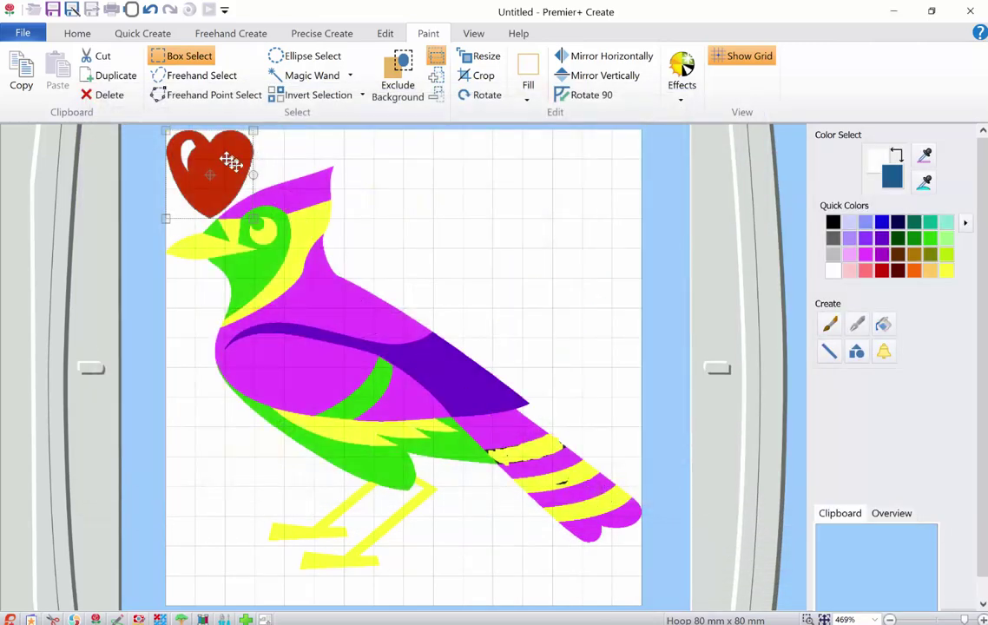
pyautogui.moveTo(225, 150); pyautogui.dragTo(544, 199)
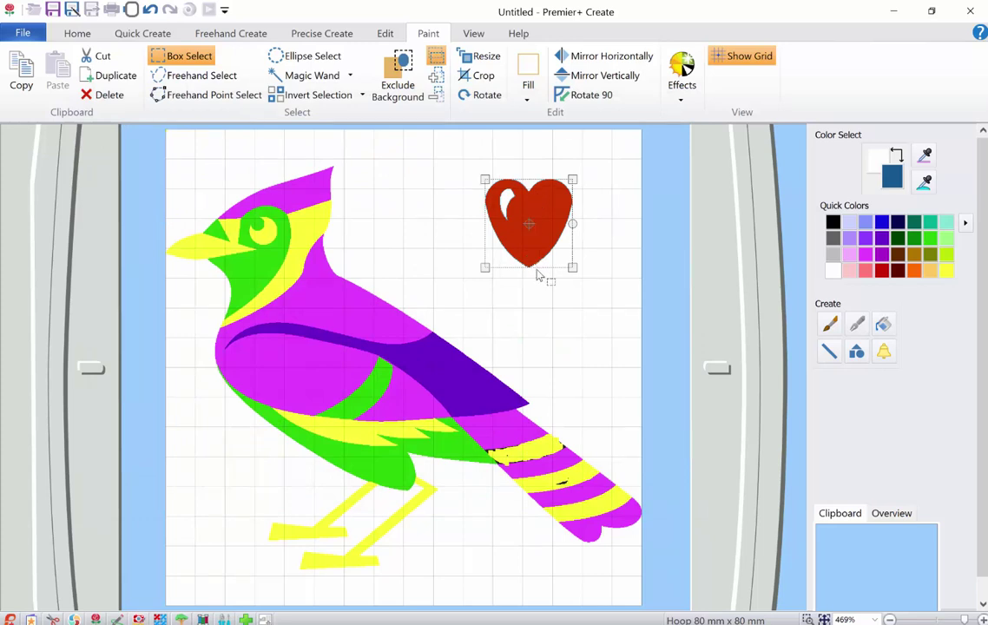
pyautogui.press('Delete')
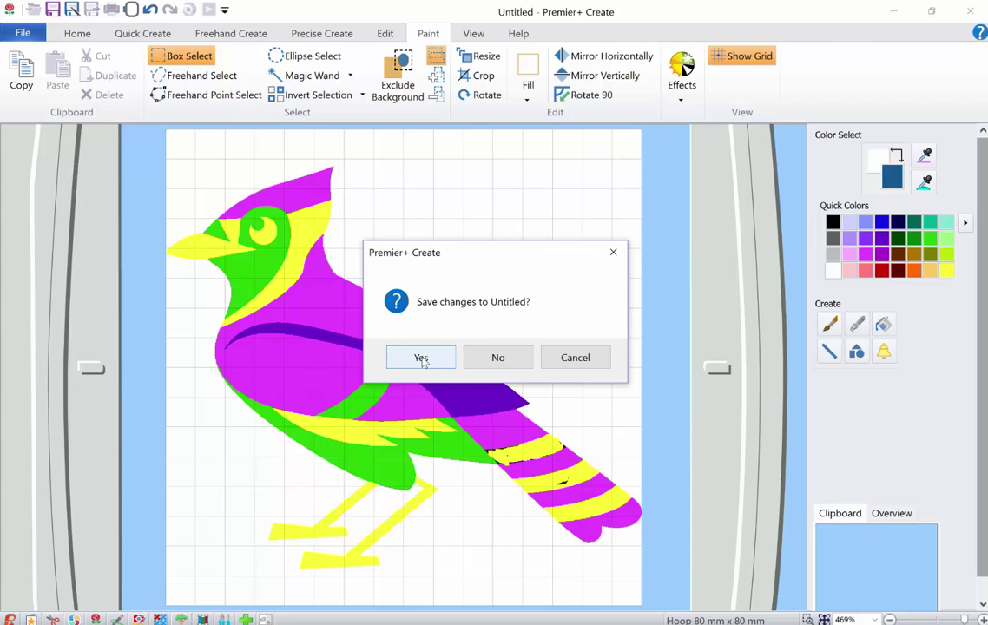
# Save the untitled picture as bird.edo, replacing the existing file
pyautogui.click(421, 360)
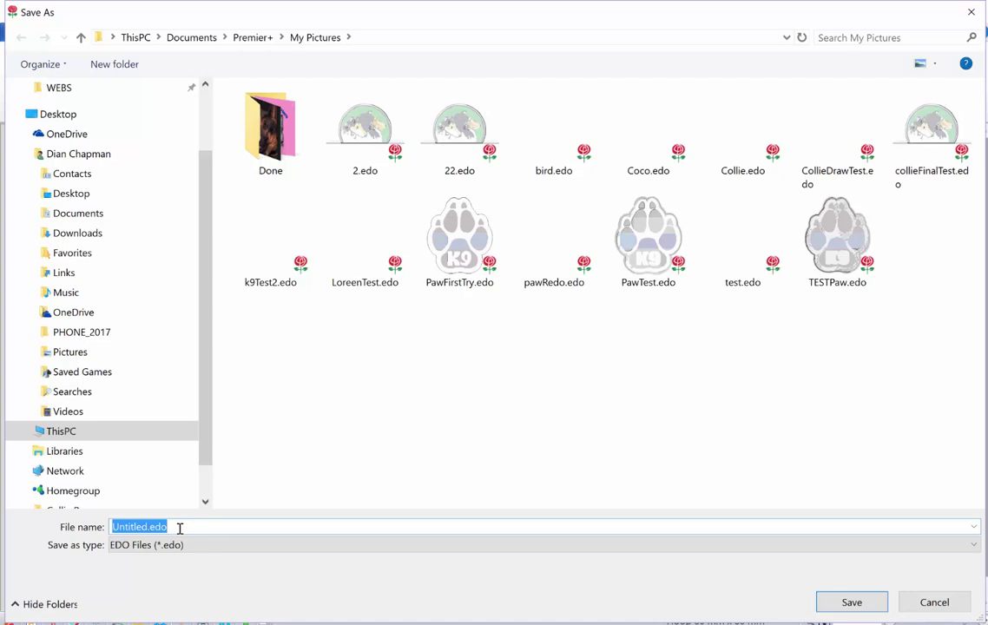
pyautogui.click(180, 528)
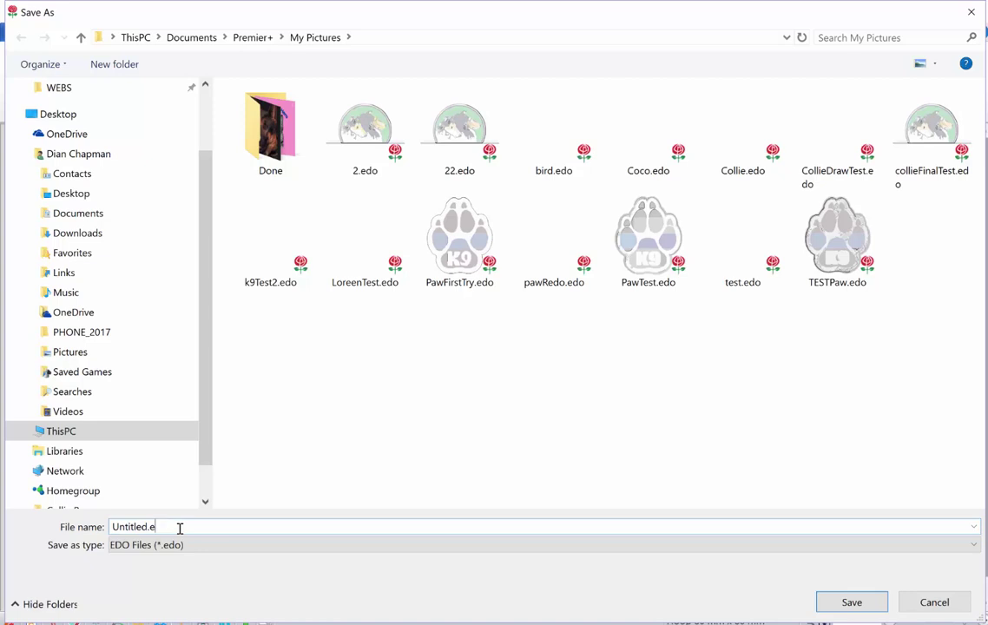
pyautogui.write('bir')
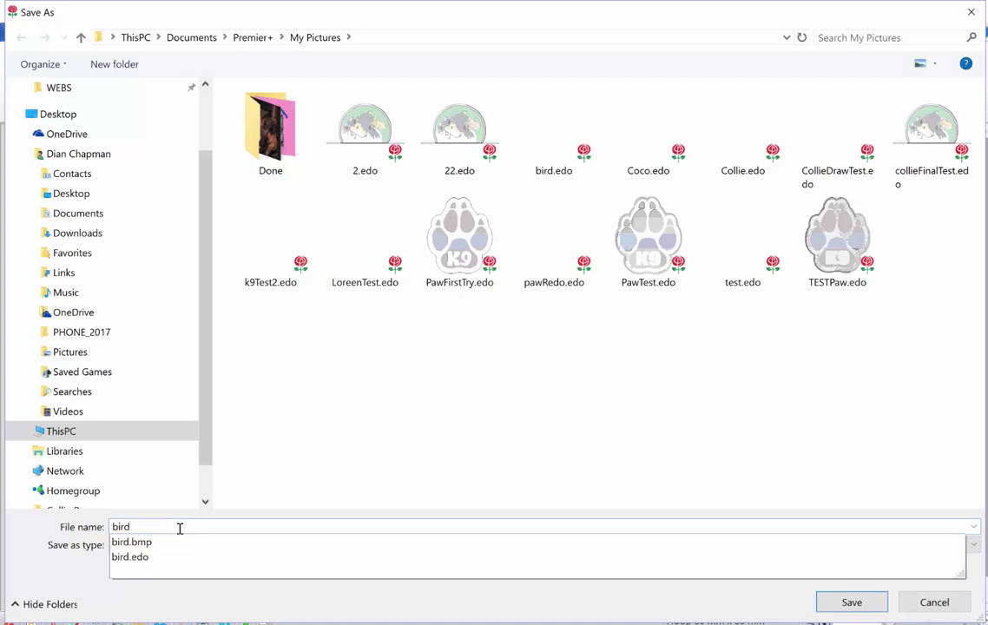
pyautogui.write('d')
pyautogui.press('Down')
pyautogui.press('Down')
pyautogui.press('Return')
pyautogui.press('Return')
pyautogui.press('y')
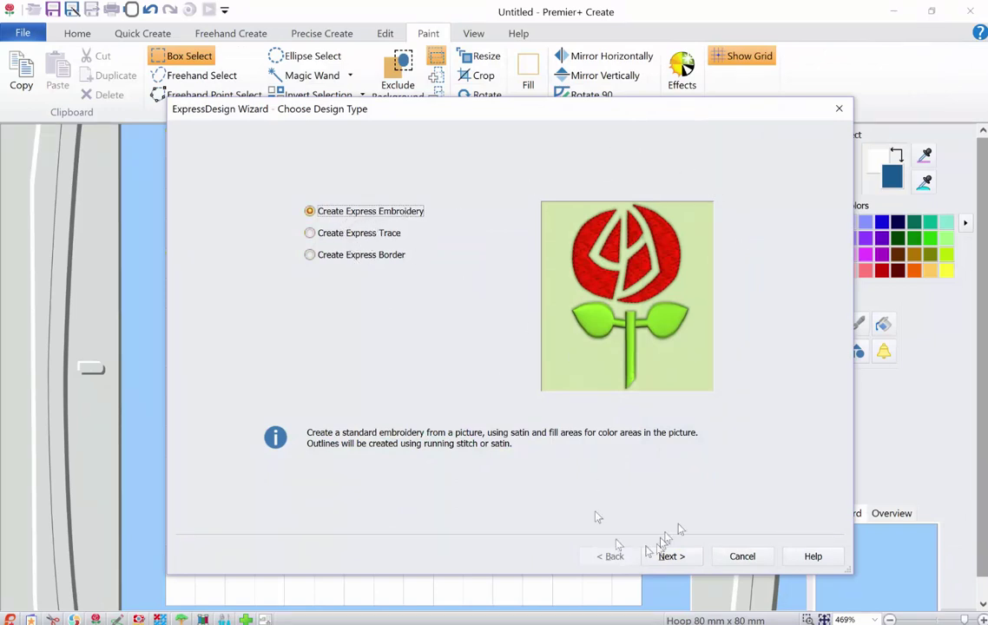
# Run the ExpressDesign Wizard with default thread colours to produce the 6-colour, 80.0 × 68.2 mm embroidery
pyautogui.click(679, 558)
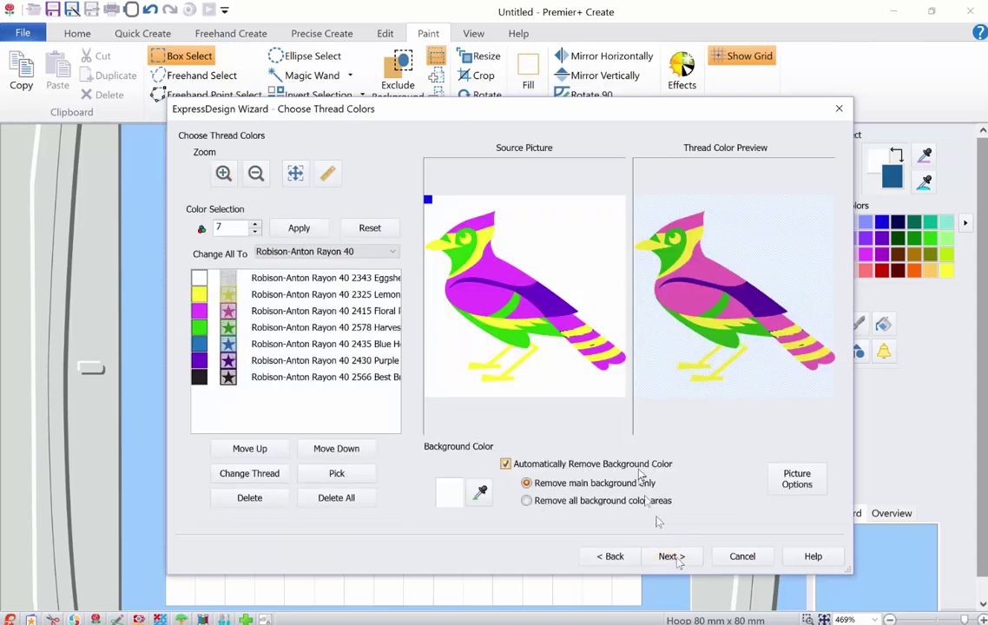
pyautogui.click(663, 558)
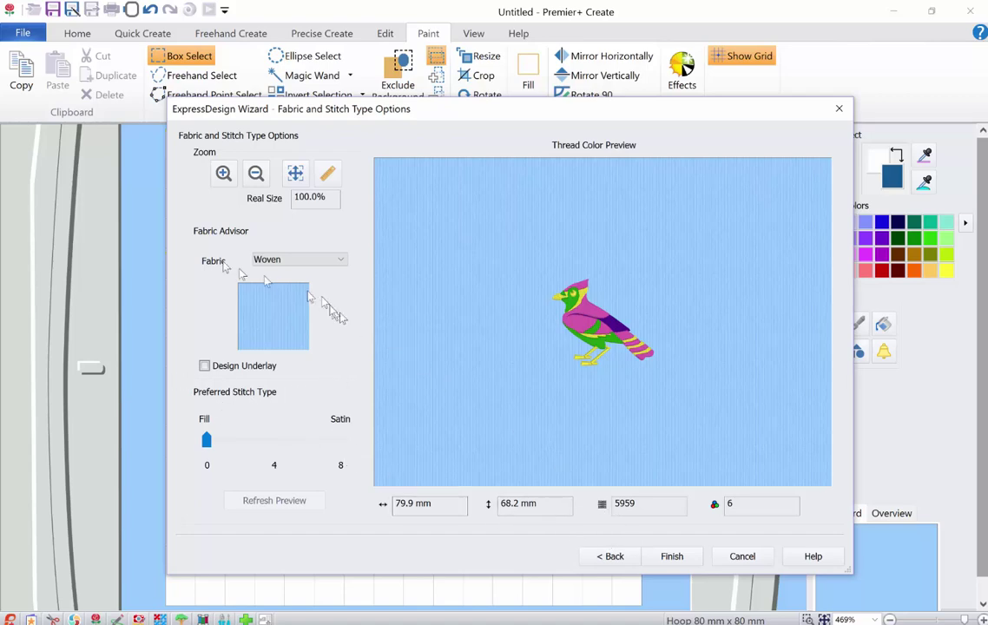
pyautogui.click(674, 558)
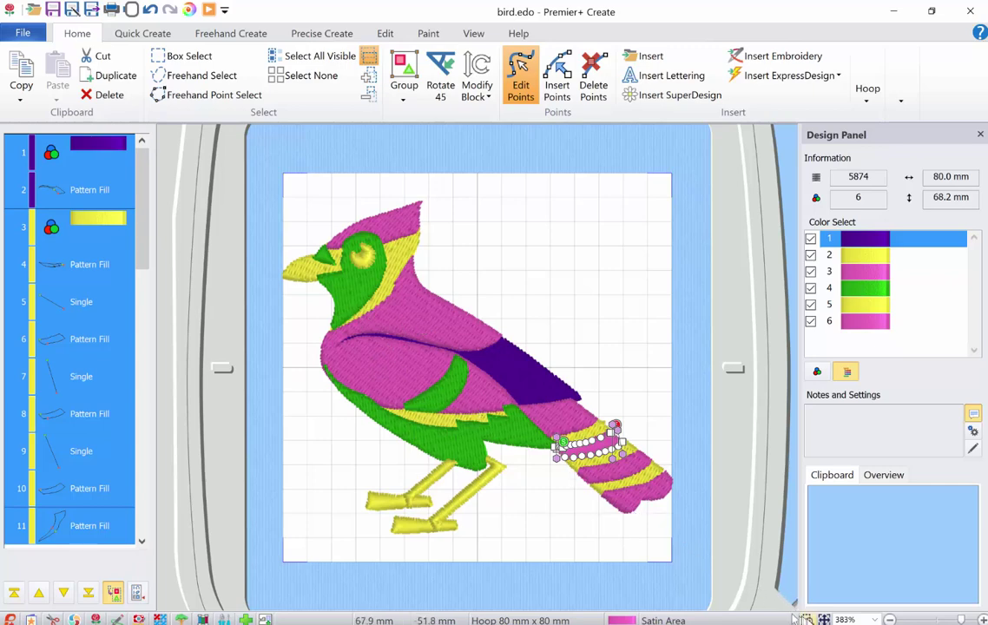
# Recolour the purple wing to blue and the yellow accents to Eggshell white
pyautogui.click(417, 327)
pyautogui.moveTo(426, 314); pyautogui.dragTo(534, 413)
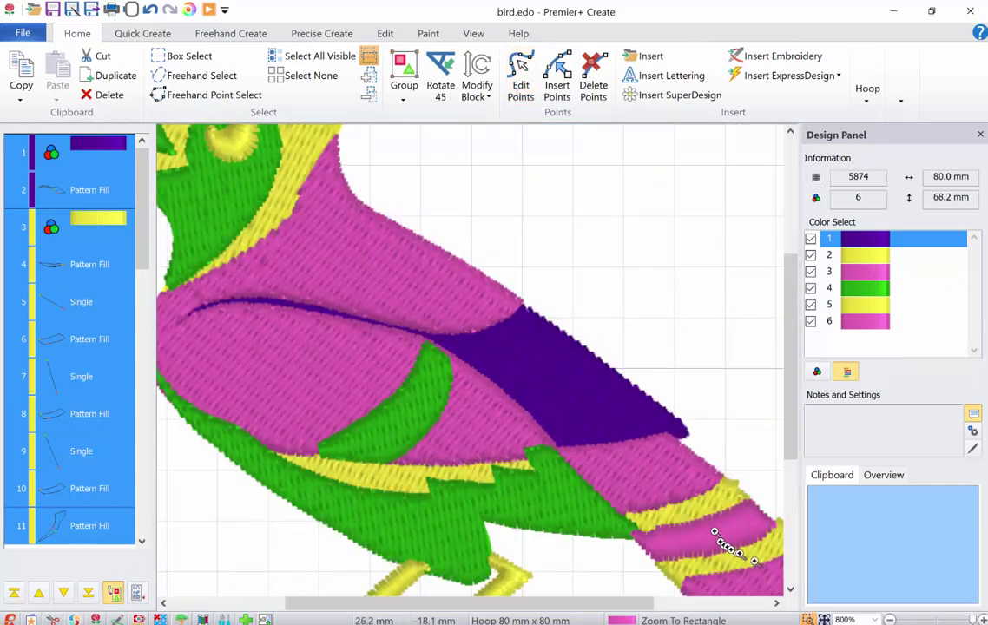
pyautogui.rightClick(727, 544)
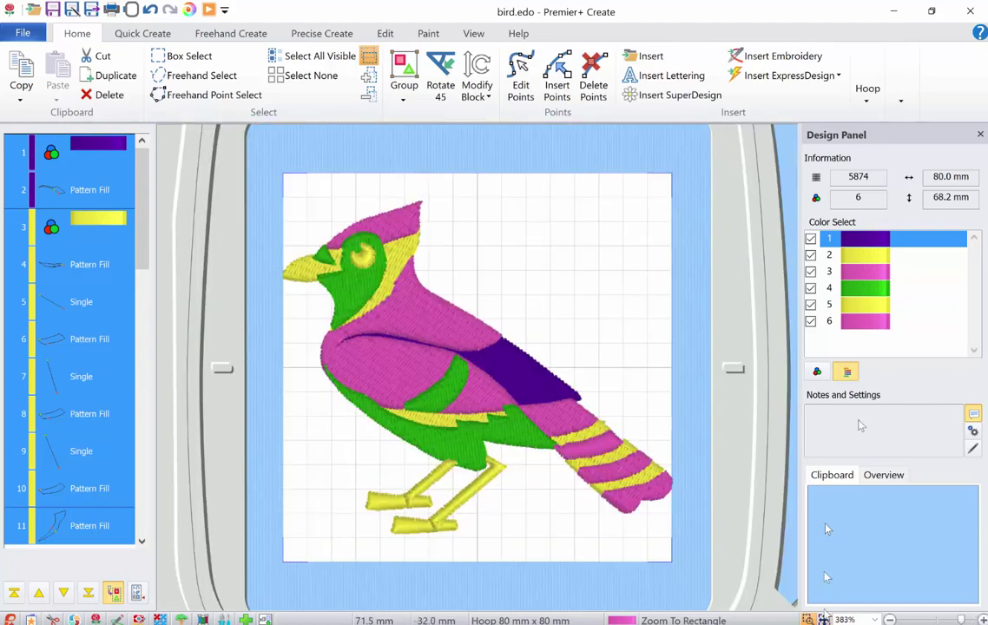
pyautogui.click(863, 240)
pyautogui.doubleClick(863, 241)
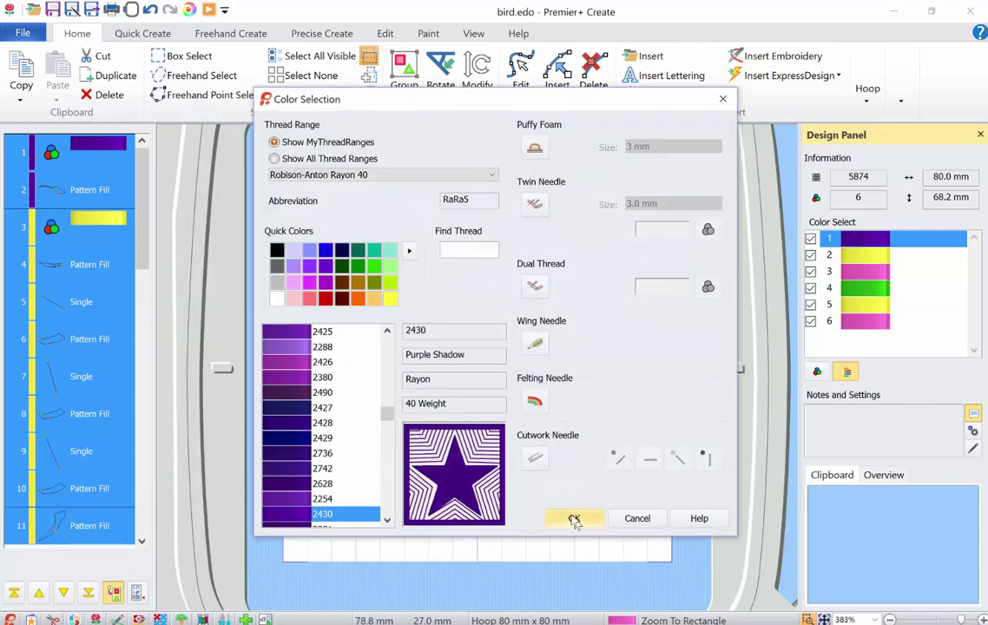
pyautogui.click(327, 252)
pyautogui.click(584, 519)
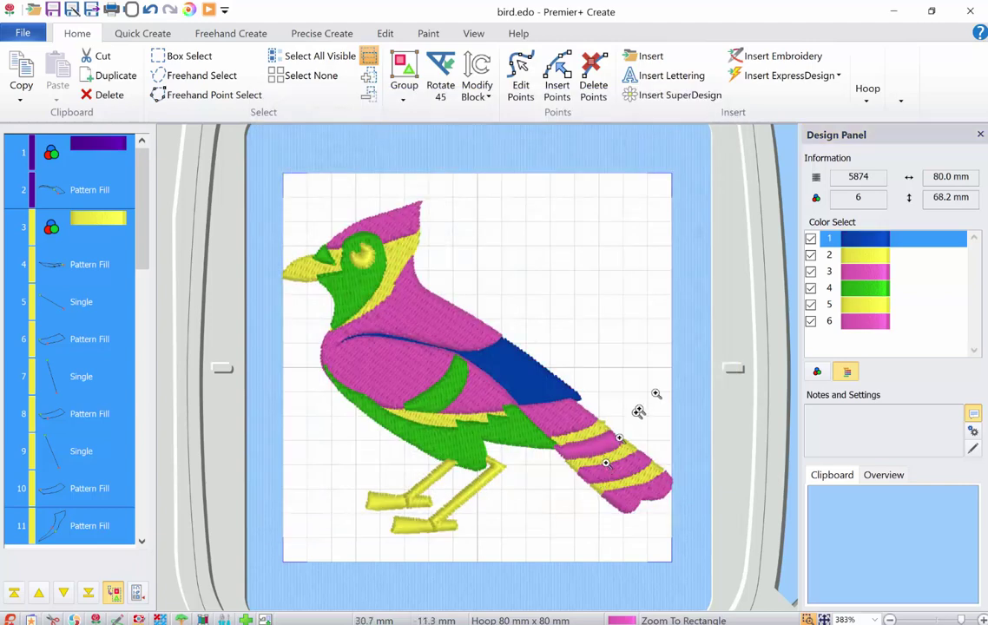
pyautogui.click(860, 258)
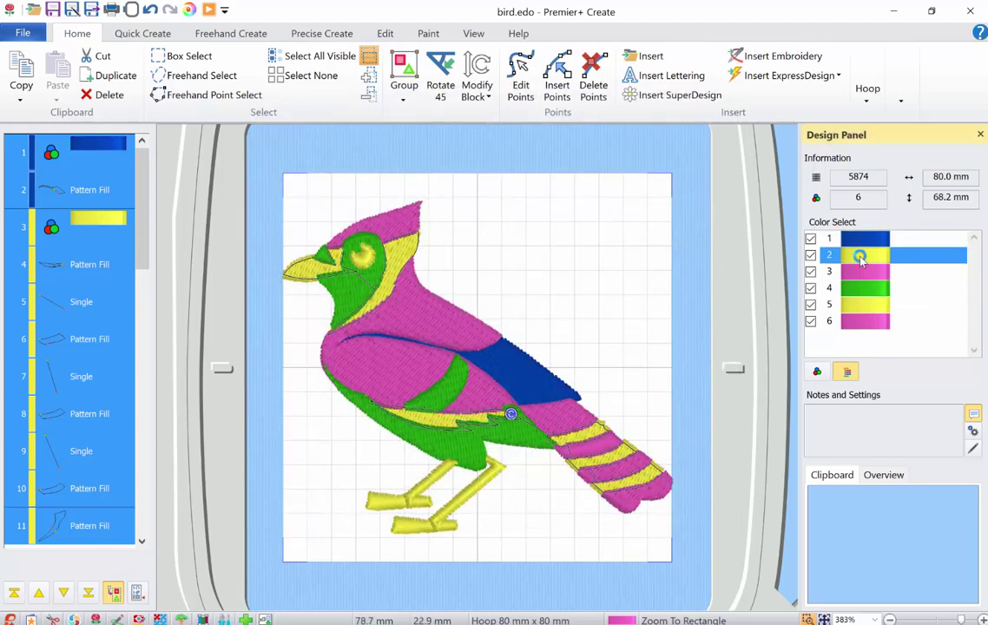
pyautogui.doubleClick(860, 258)
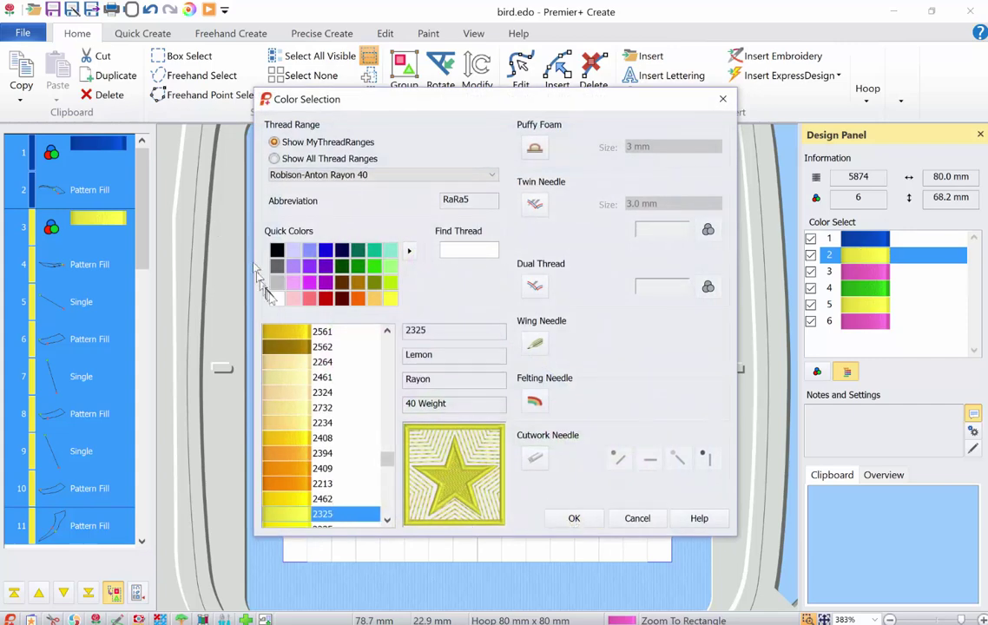
pyautogui.click(276, 283)
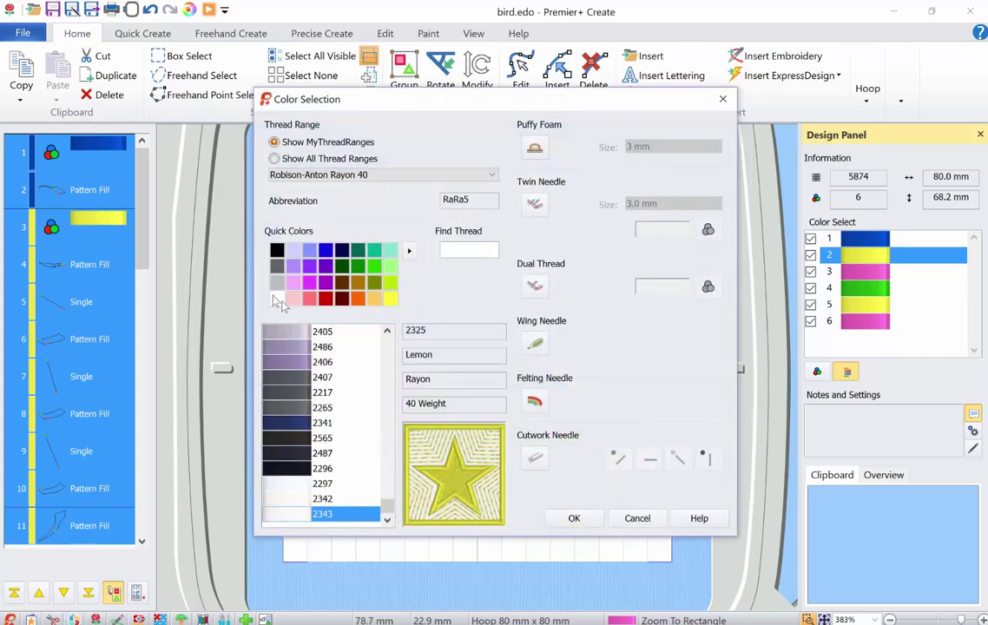
pyautogui.click(574, 519)
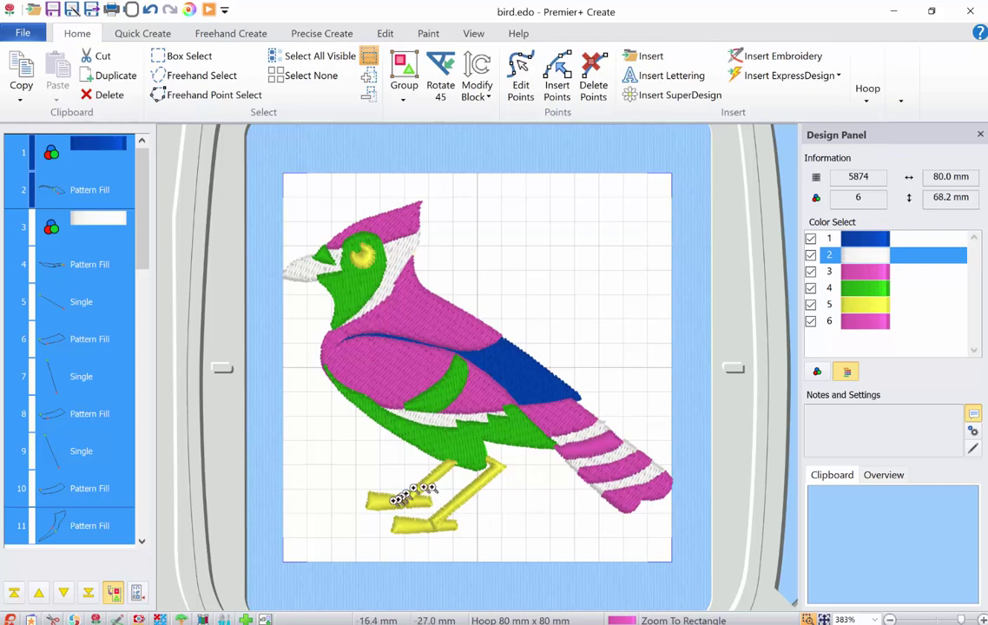
# Make the legs and eye black and the pink body light blue
pyautogui.click(864, 308)
pyautogui.doubleClick(864, 306)
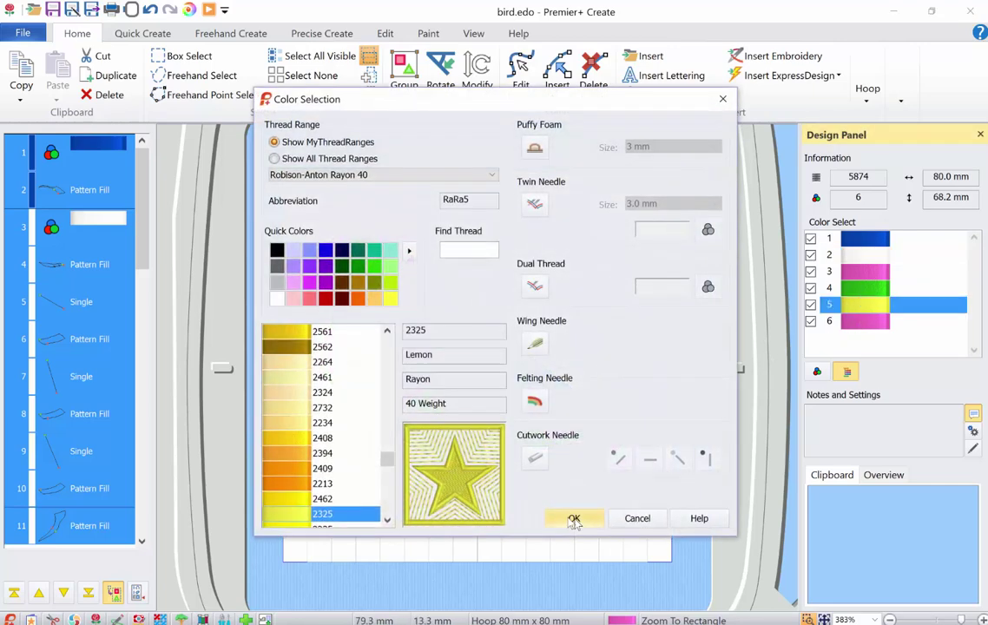
pyautogui.click(277, 250)
pyautogui.click(574, 519)
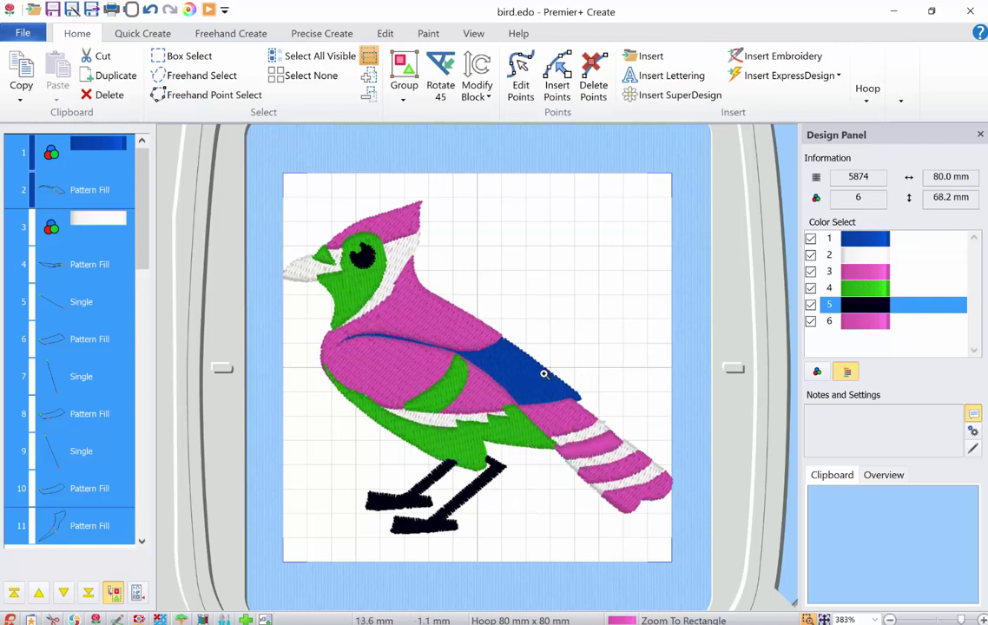
pyautogui.click(871, 272)
pyautogui.click(871, 272)
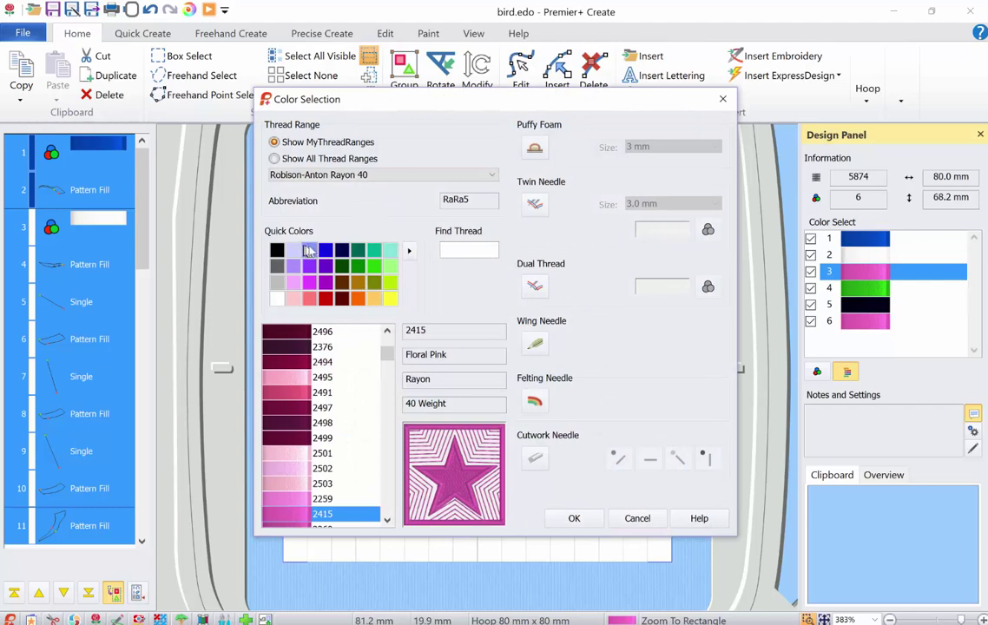
pyautogui.click(309, 251)
pyautogui.click(576, 519)
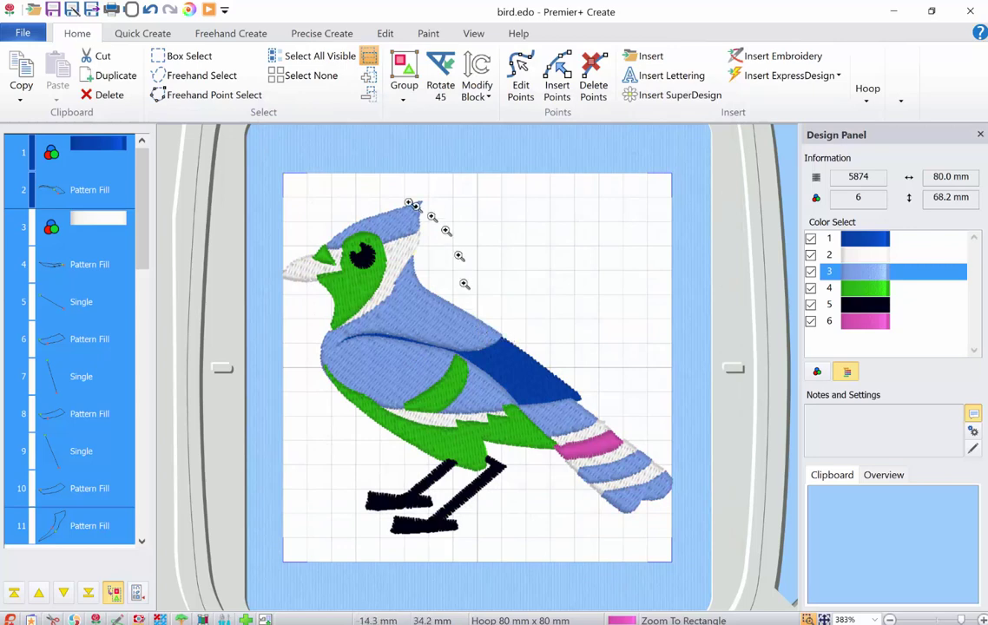
# Box-select the bird, scale it to 72.5 × 63.5 mm, and copy it with Ctrl+C
pyautogui.click(207, 62)
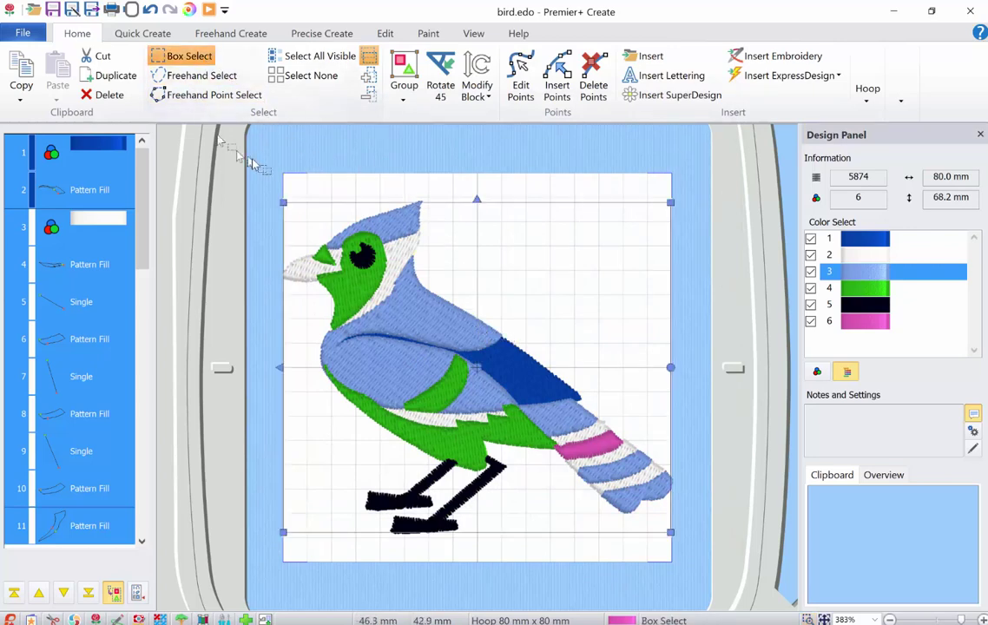
pyautogui.moveTo(298, 214); pyautogui.dragTo(360, 224)
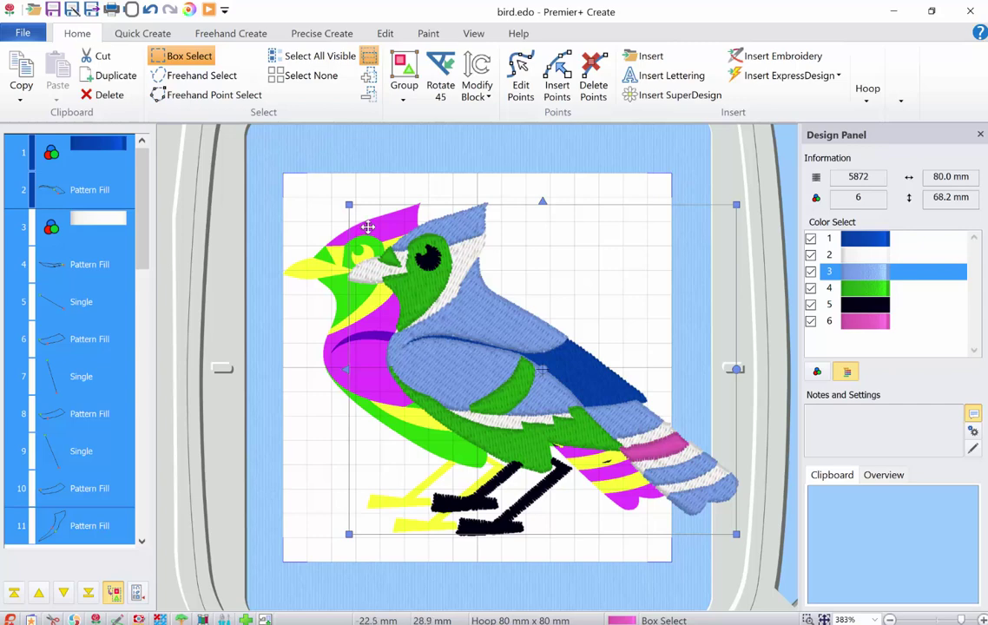
pyautogui.moveTo(371, 223); pyautogui.dragTo(305, 216)
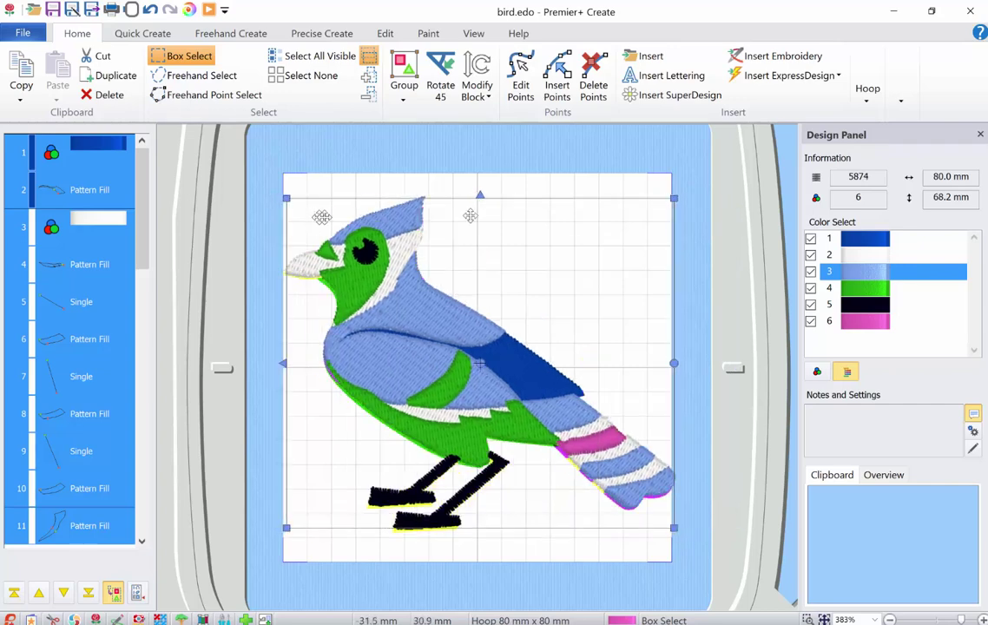
pyautogui.moveTo(673, 199); pyautogui.dragTo(639, 215)
pyautogui.moveTo(537, 252); pyautogui.dragTo(542, 249)
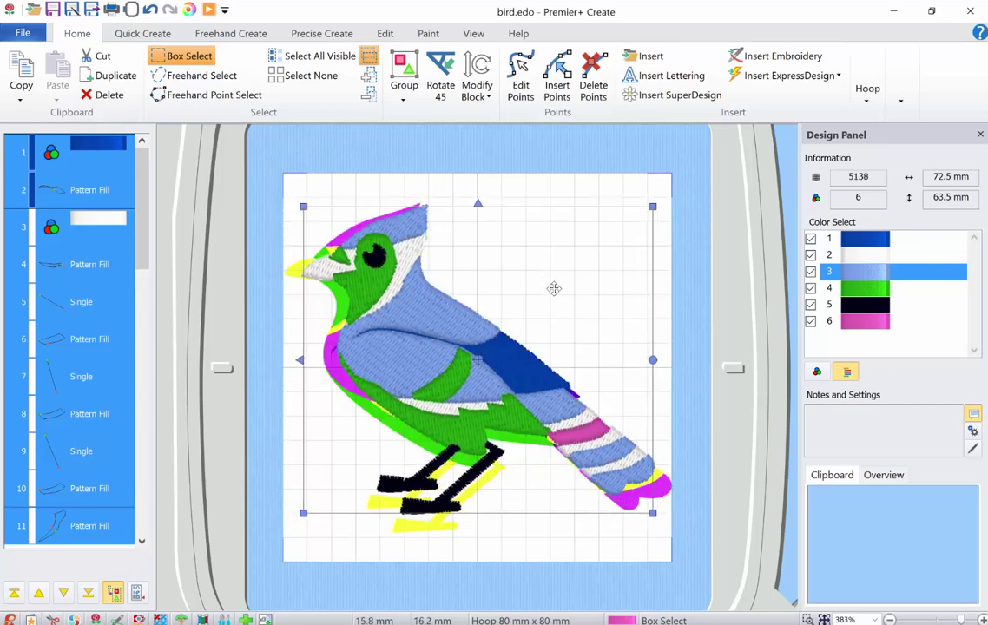
pyautogui.hotkey('ctrl', 'c')
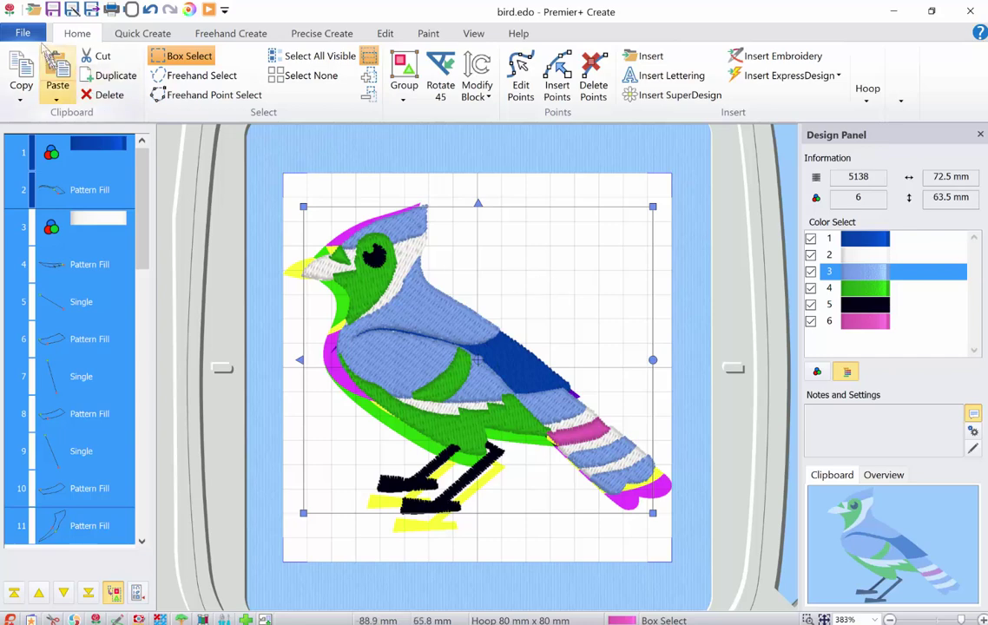
# Create a new Untitled design without the wizard and paste the blue jay into it
pyautogui.click(35, 32)
pyautogui.click(35, 59)
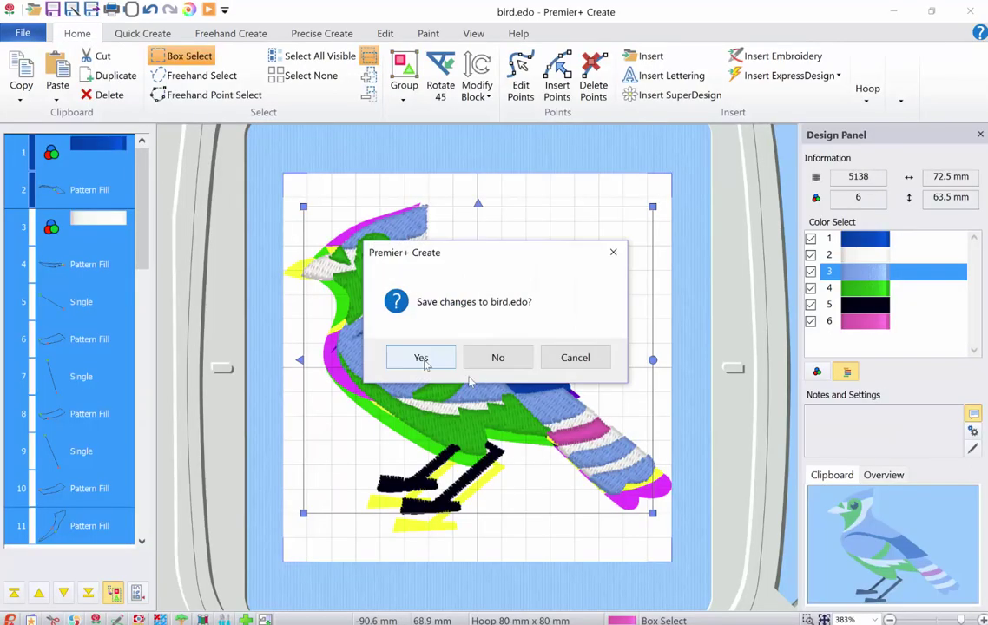
pyautogui.click(499, 358)
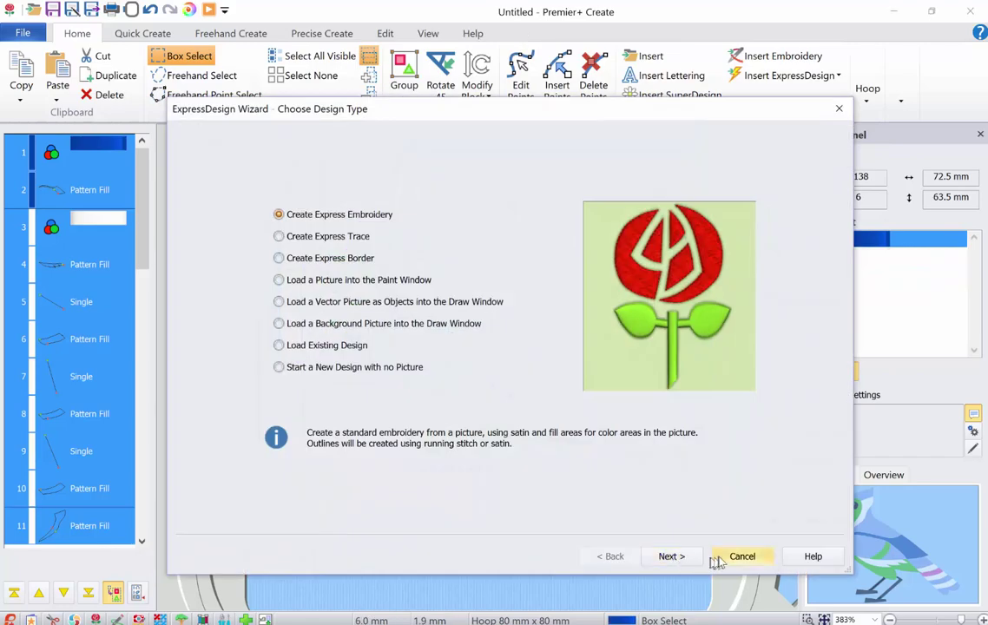
pyautogui.click(720, 562)
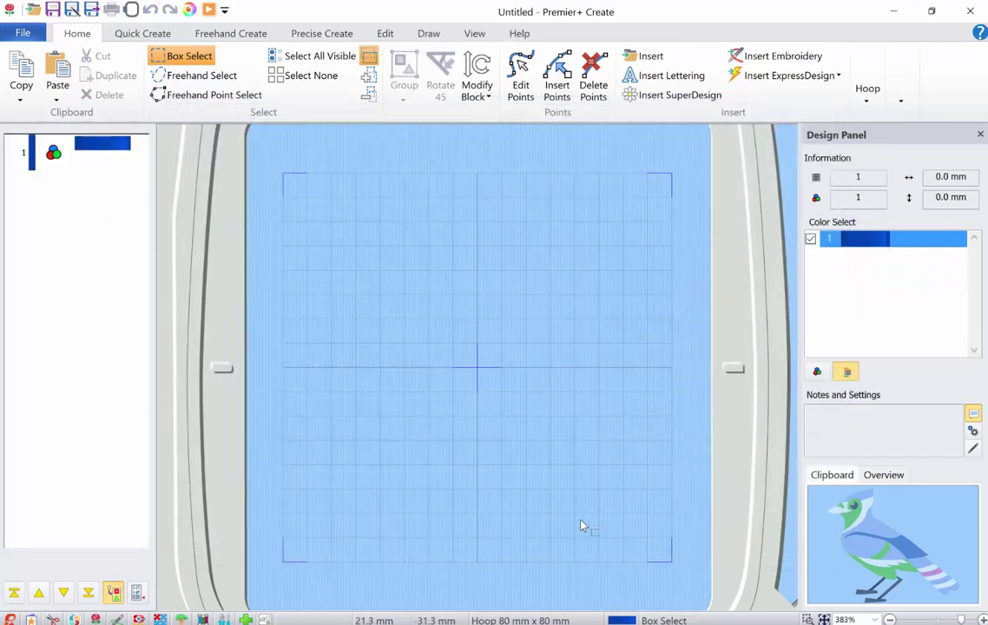
pyautogui.hotkey('ctrl', 'v')
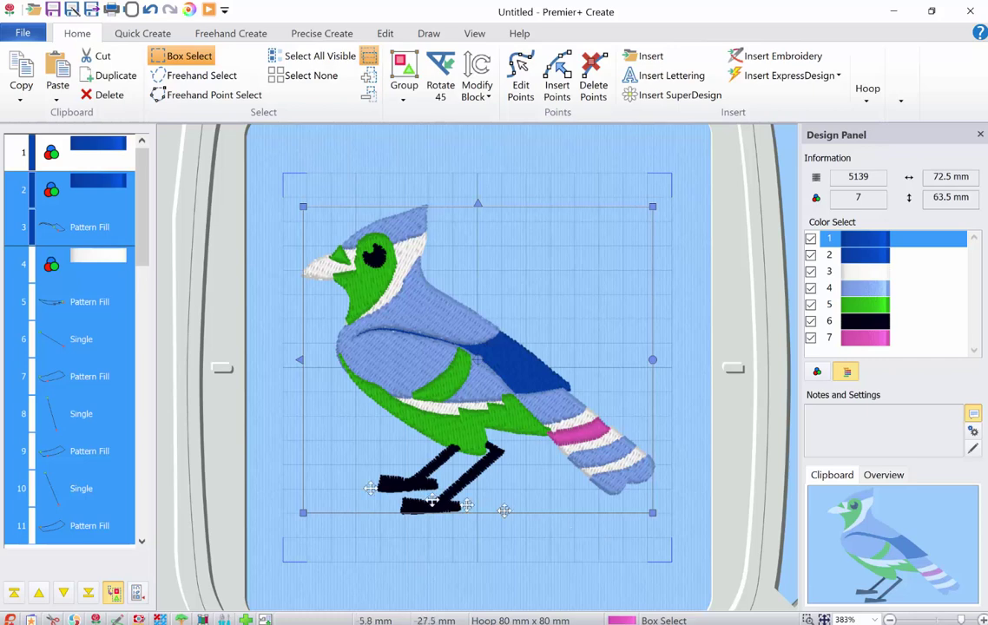
pyautogui.click(379, 549)
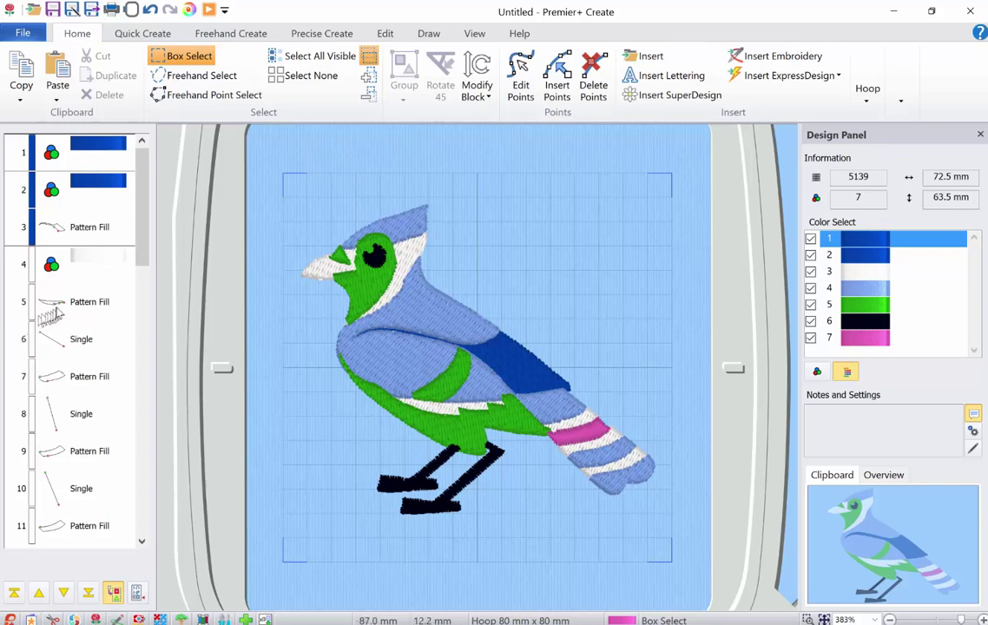
# Give the pink tail band fill the first Standard 2 pattern
pyautogui.click(79, 309)
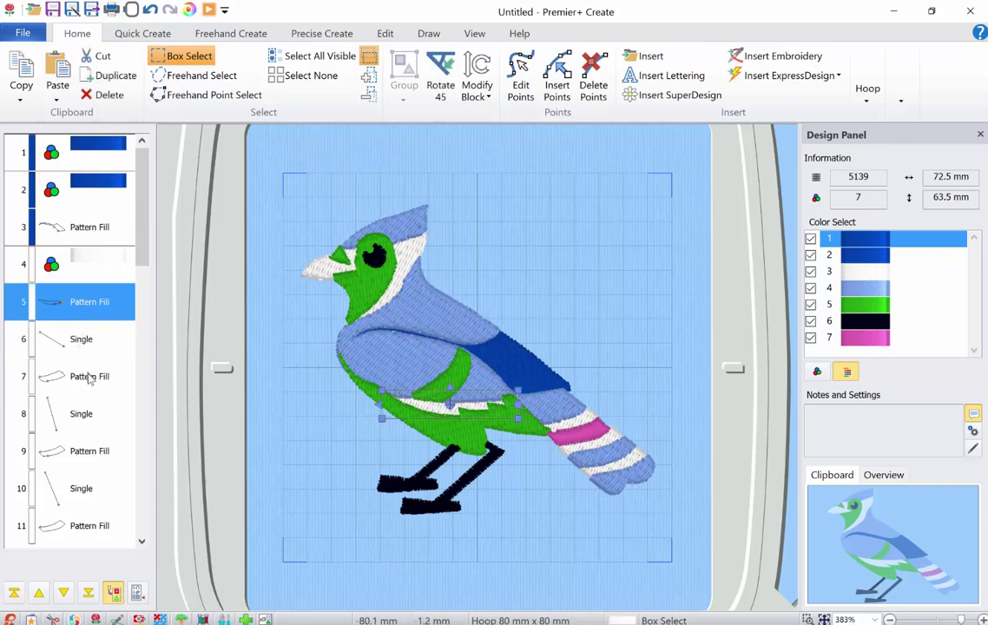
pyautogui.click(89, 379)
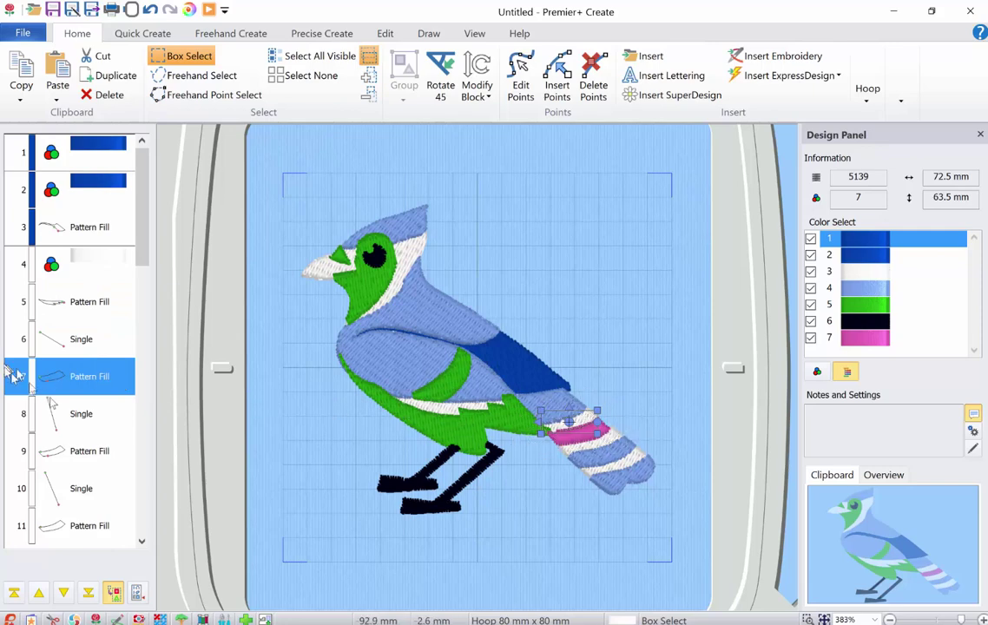
pyautogui.rightClick(75, 378)
pyautogui.click(111, 325)
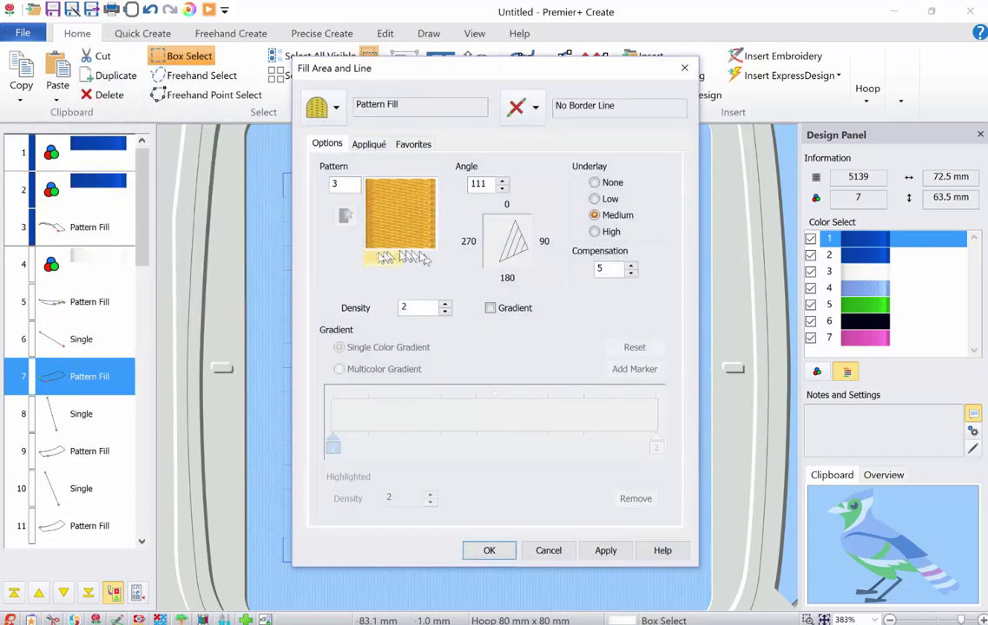
pyautogui.click(383, 258)
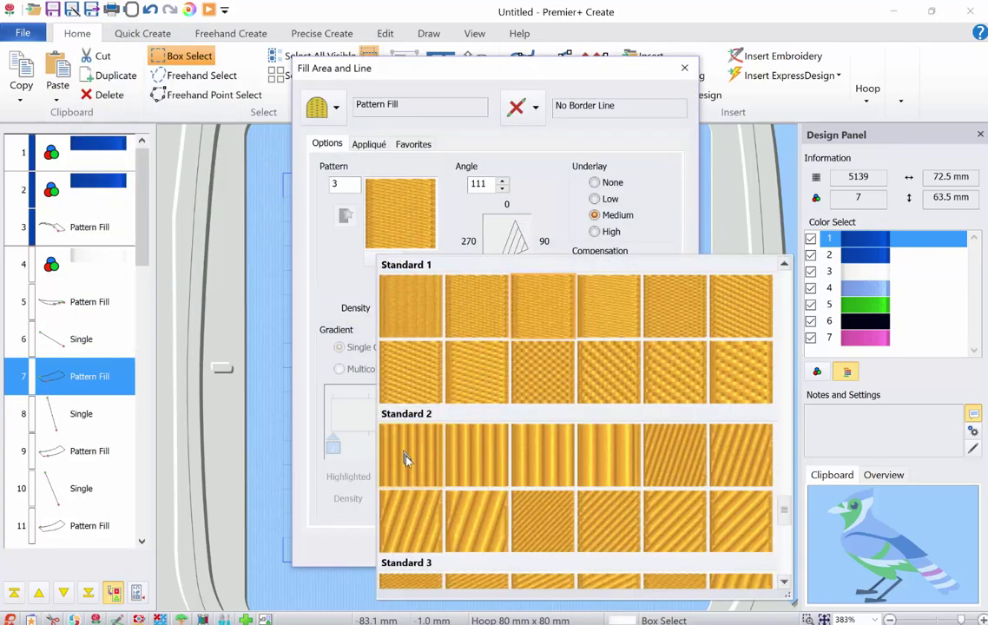
pyautogui.click(405, 457)
pyautogui.click(490, 551)
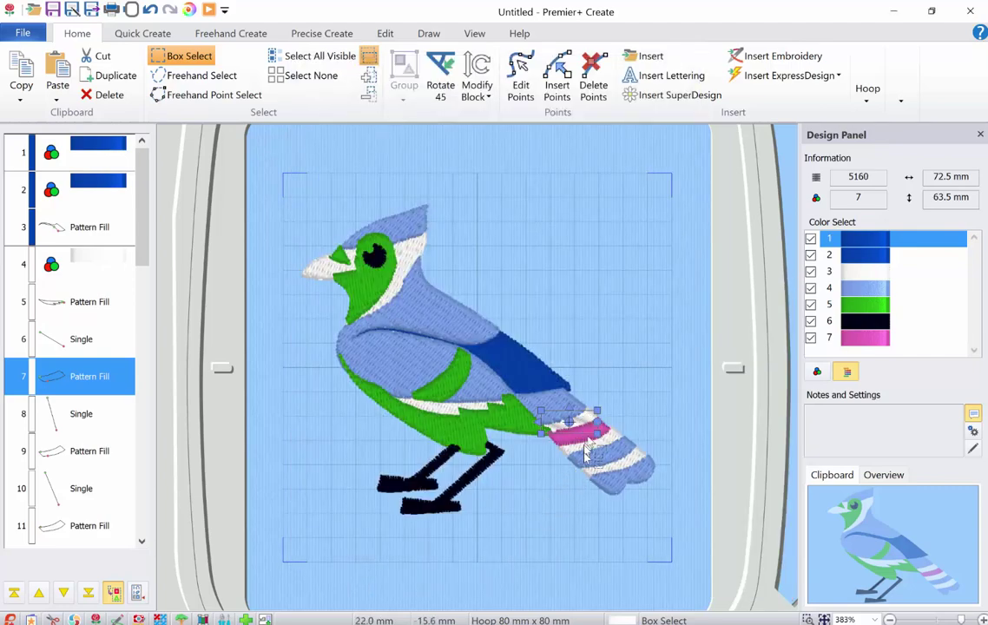
pyautogui.click(400, 358)
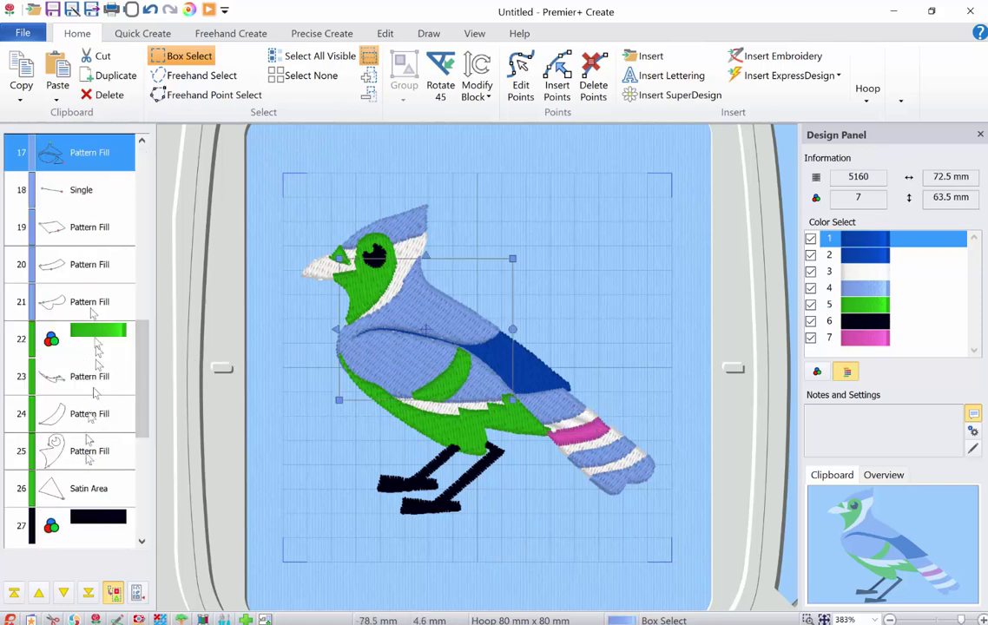
# Change the body fill to the Waves 1 swirl, pattern 237
pyautogui.rightClick(78, 140)
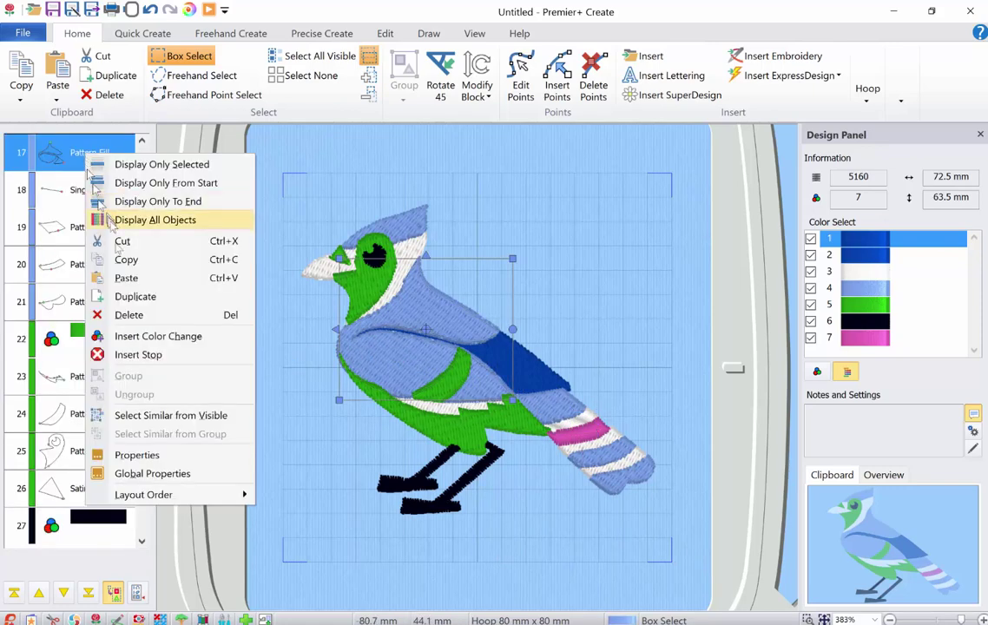
pyautogui.click(161, 448)
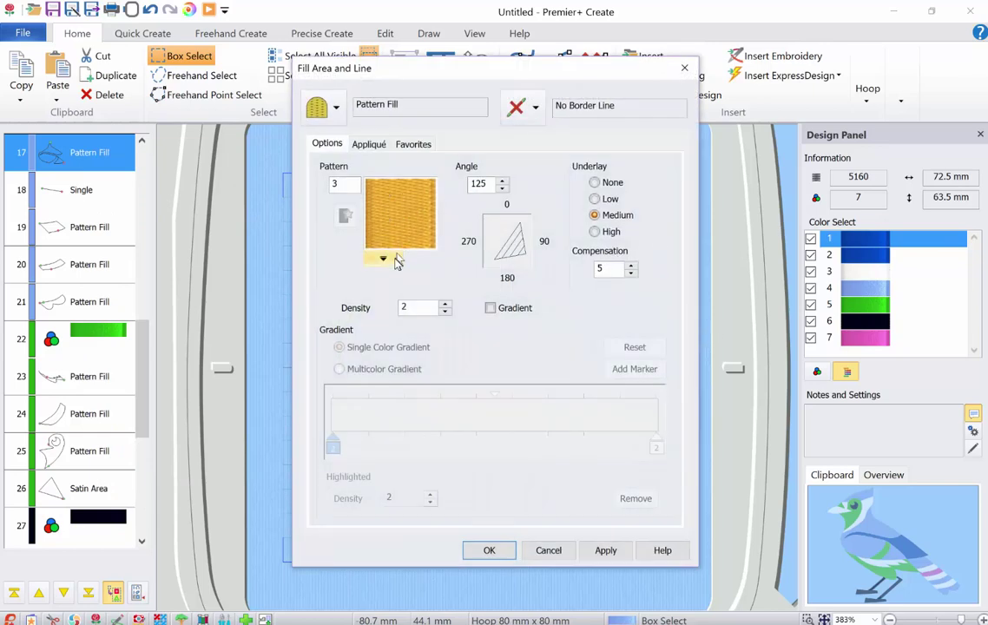
pyautogui.click(383, 259)
pyautogui.scroll(-5, 582, 398)
pyautogui.click(580, 404)
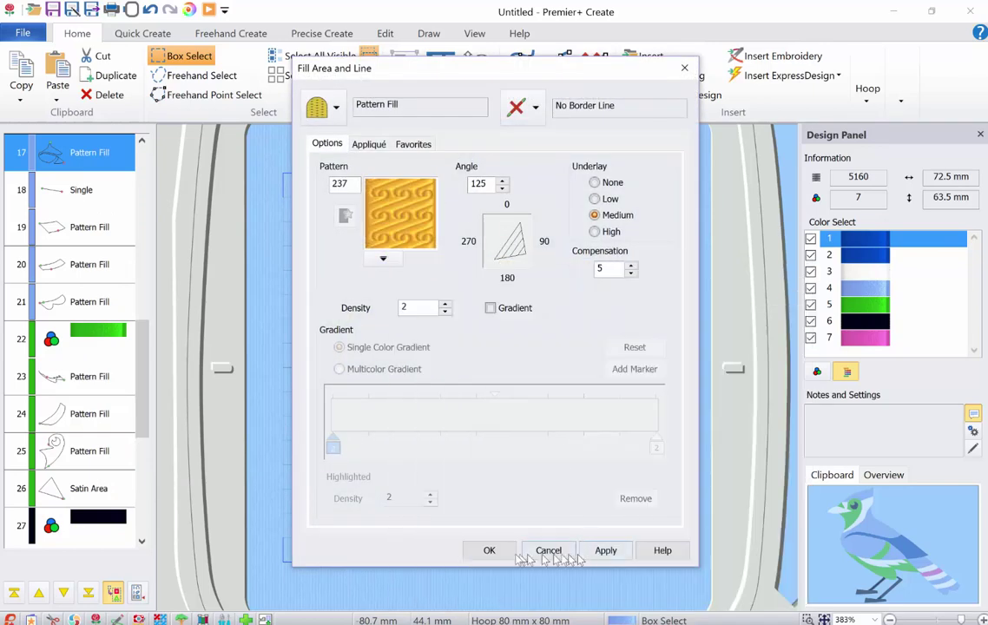
pyautogui.click(490, 550)
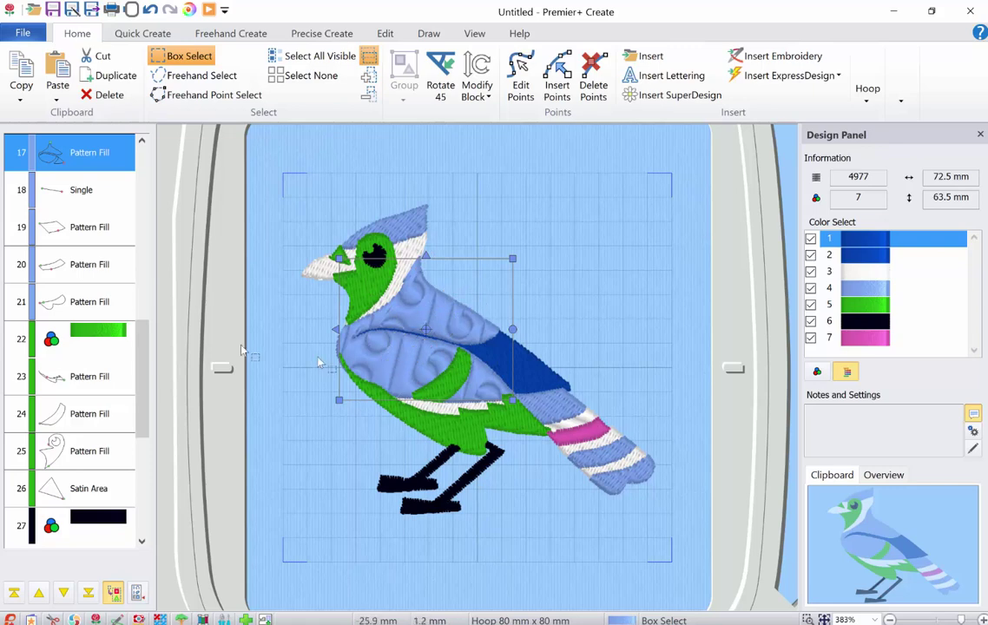
# Set the body fill's underlay to Low and its angle to 119°
pyautogui.rightClick(50, 152)
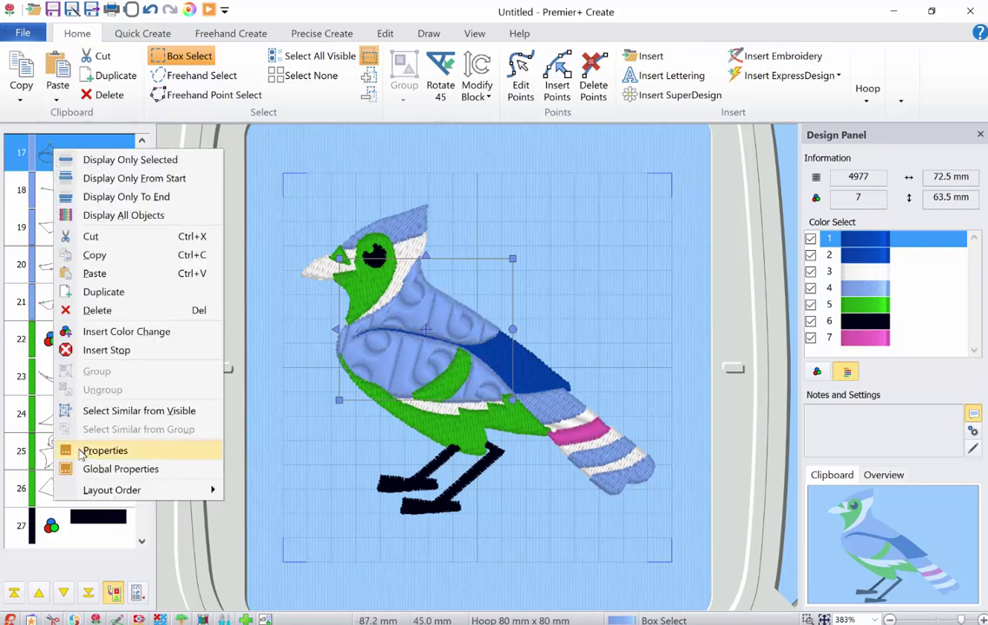
pyautogui.click(105, 449)
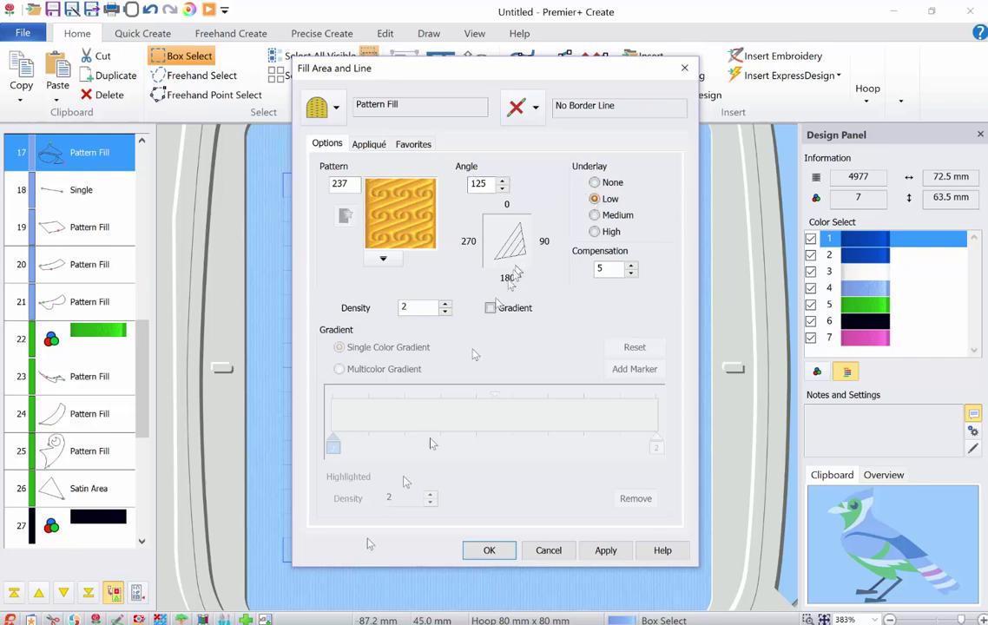
pyautogui.click(502, 188)
pyautogui.click(502, 189)
pyautogui.click(502, 188)
pyautogui.click(502, 189)
pyautogui.click(502, 188)
pyautogui.click(502, 188)
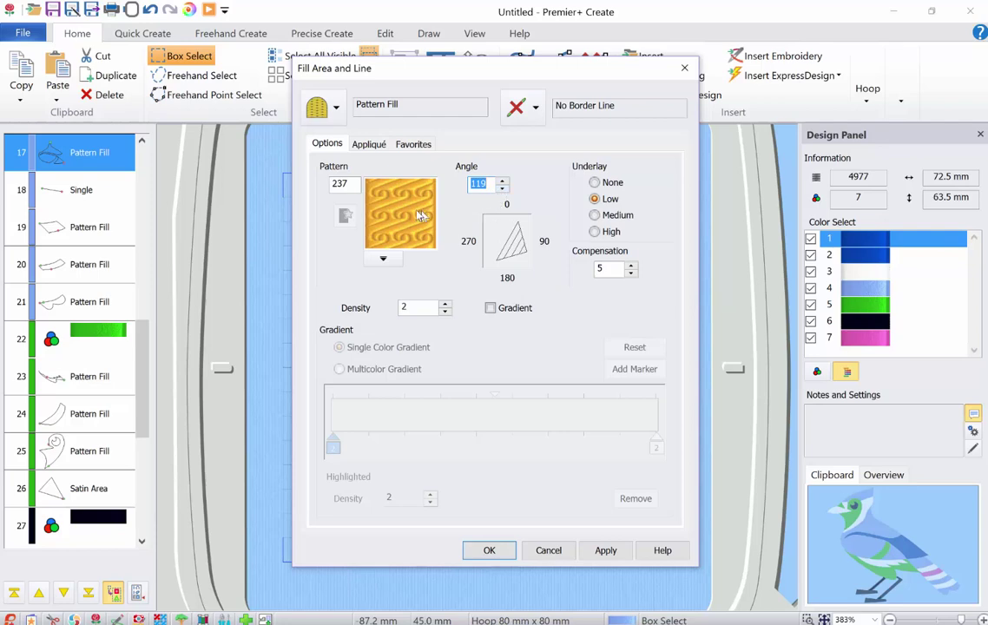
pyautogui.click(501, 553)
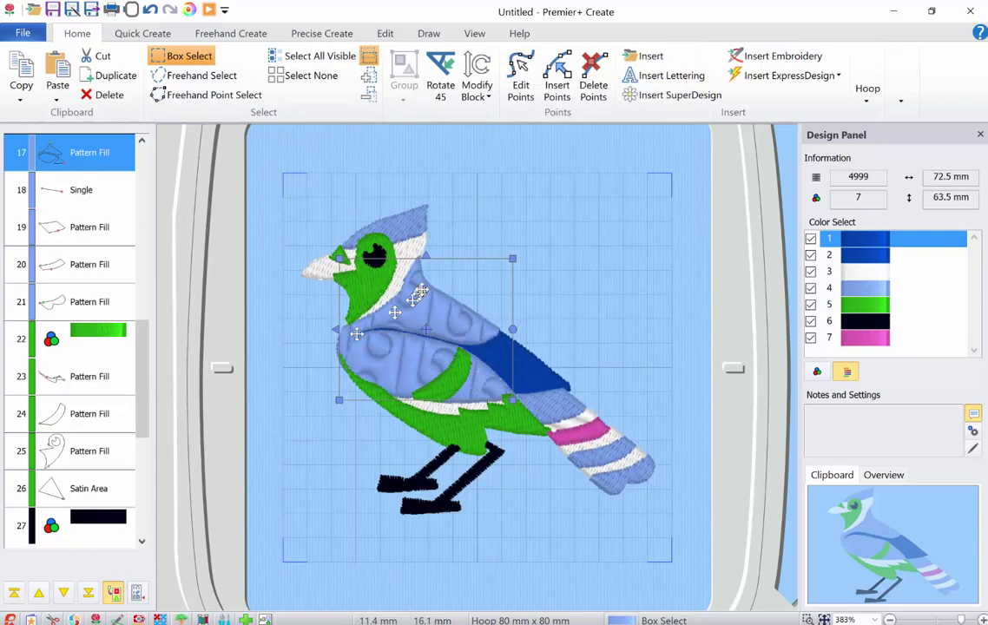
pyautogui.click(587, 240)
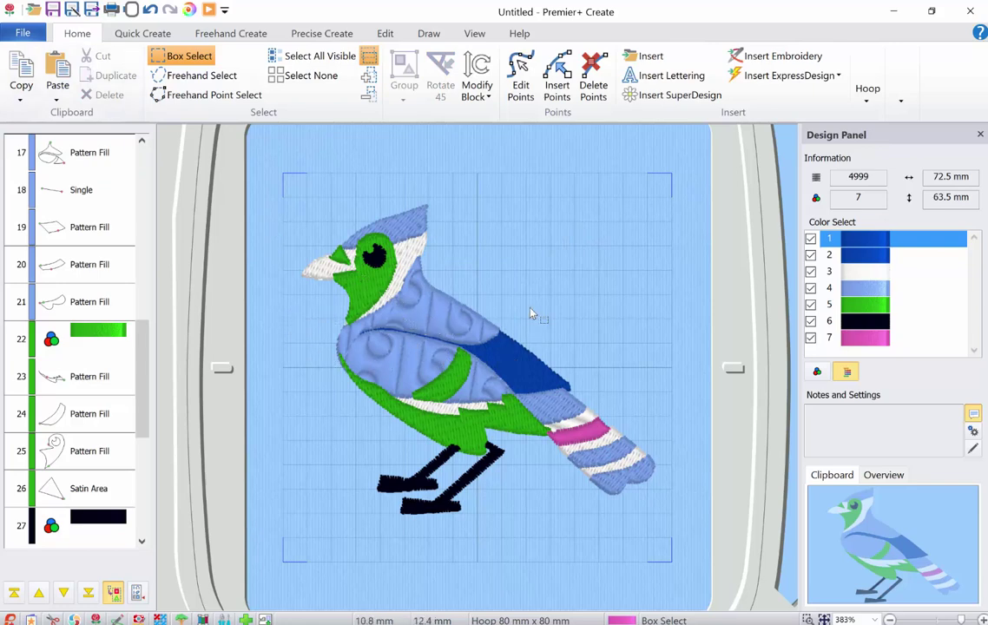
# Revert the blue jay's body fill, then export the 5160-stitch design as VP4 file 'bird'
pyautogui.moveTo(531, 314); pyautogui.dragTo(485, 318)
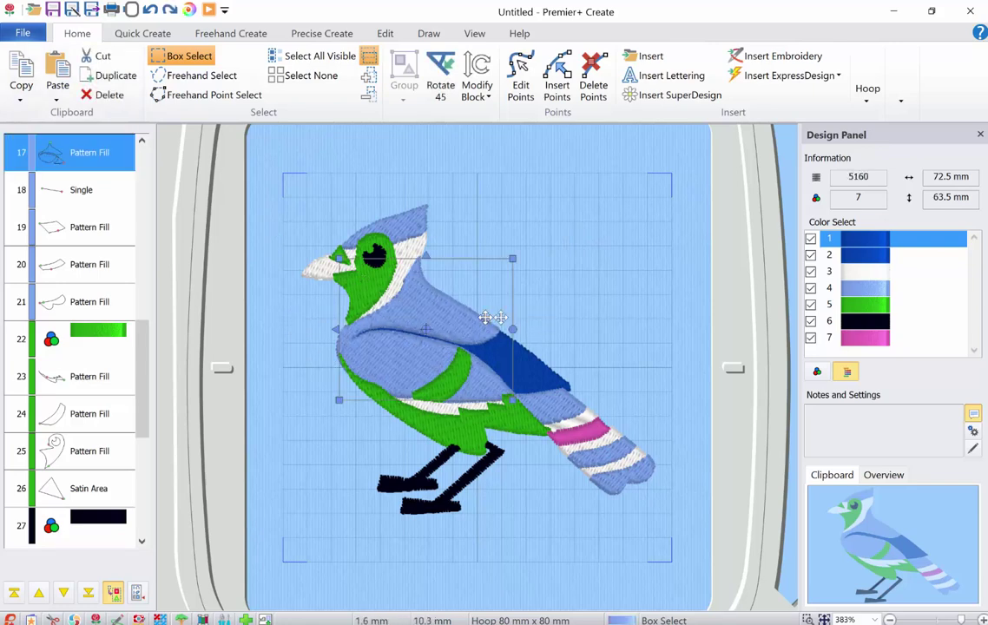
pyautogui.click(563, 322)
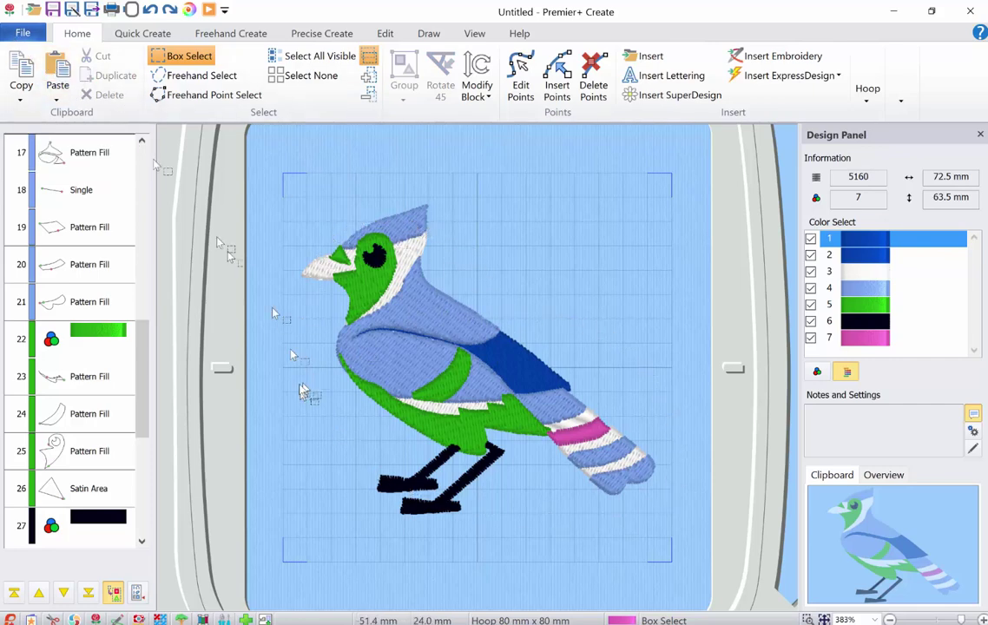
pyautogui.click(23, 33)
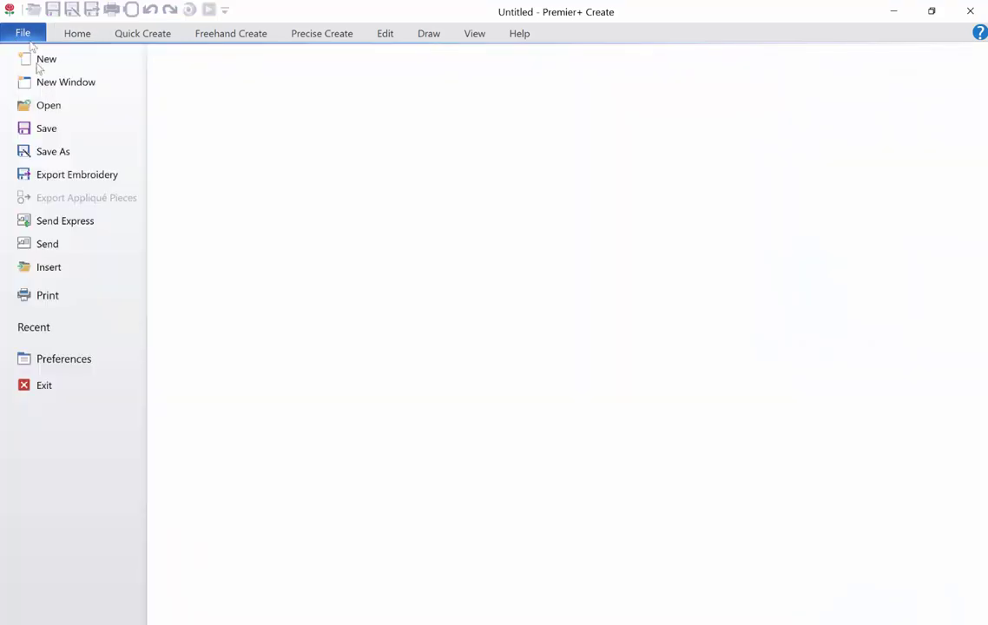
pyautogui.click(72, 175)
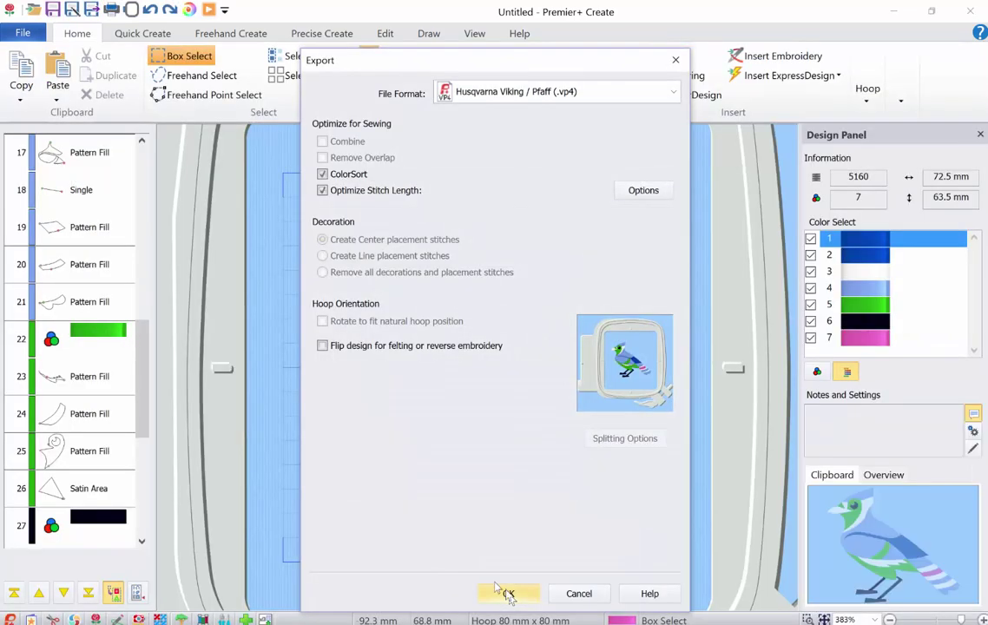
pyautogui.click(508, 594)
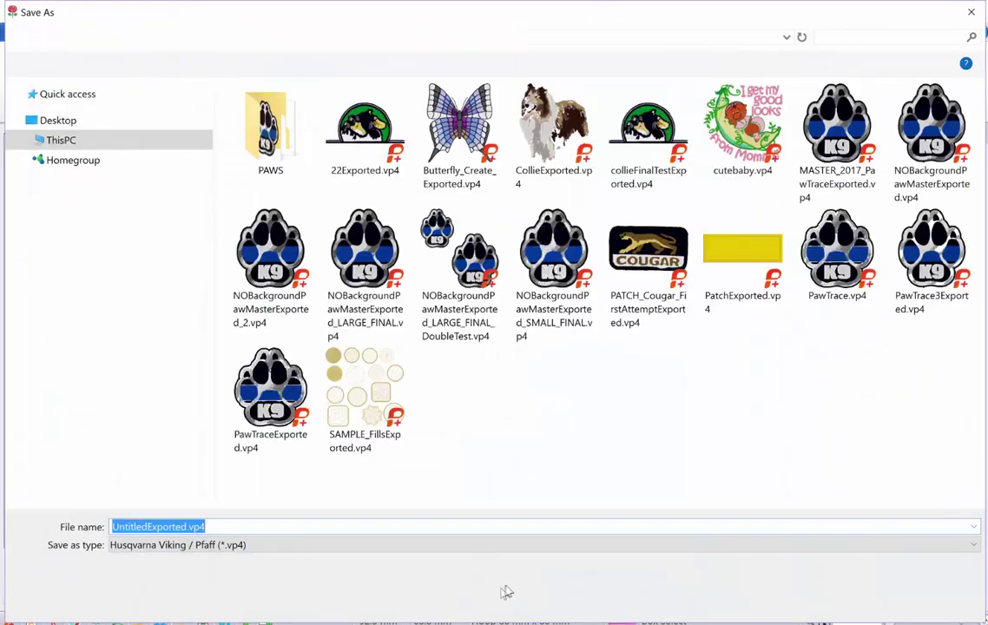
pyautogui.write('bird')
pyautogui.press('Return')
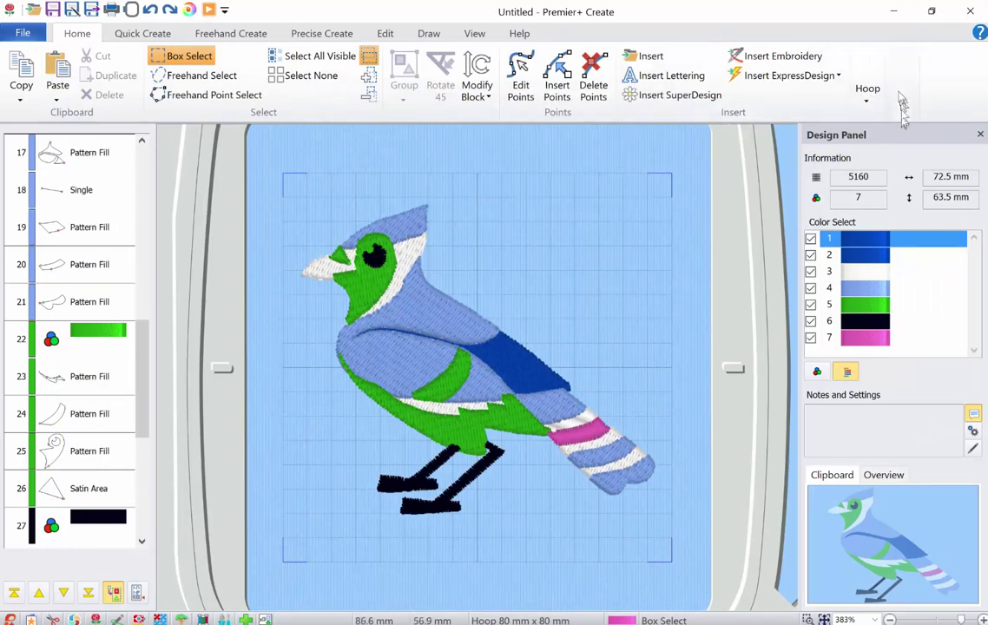
pyautogui.click(902, 100)
pyautogui.click(914, 152)
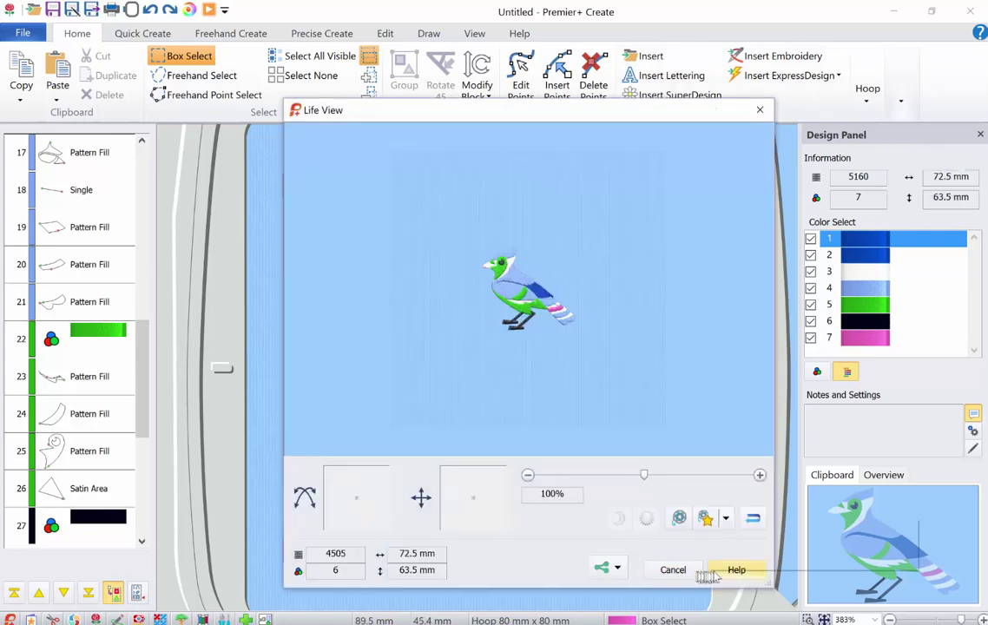
pyautogui.click(673, 570)
pyautogui.click(901, 100)
pyautogui.click(944, 152)
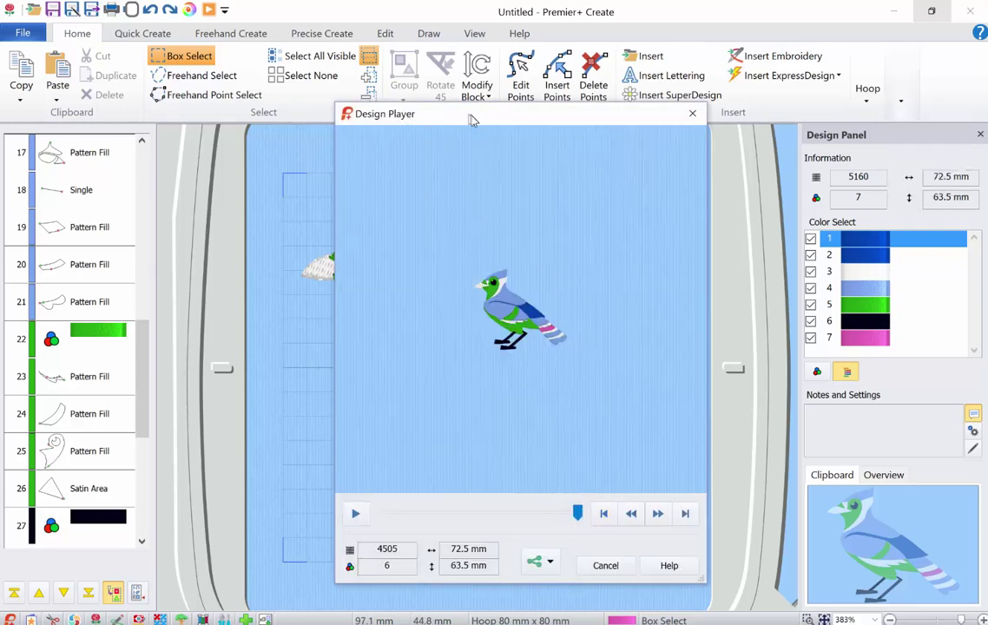
pyautogui.moveTo(469, 114); pyautogui.dragTo(316, 13)
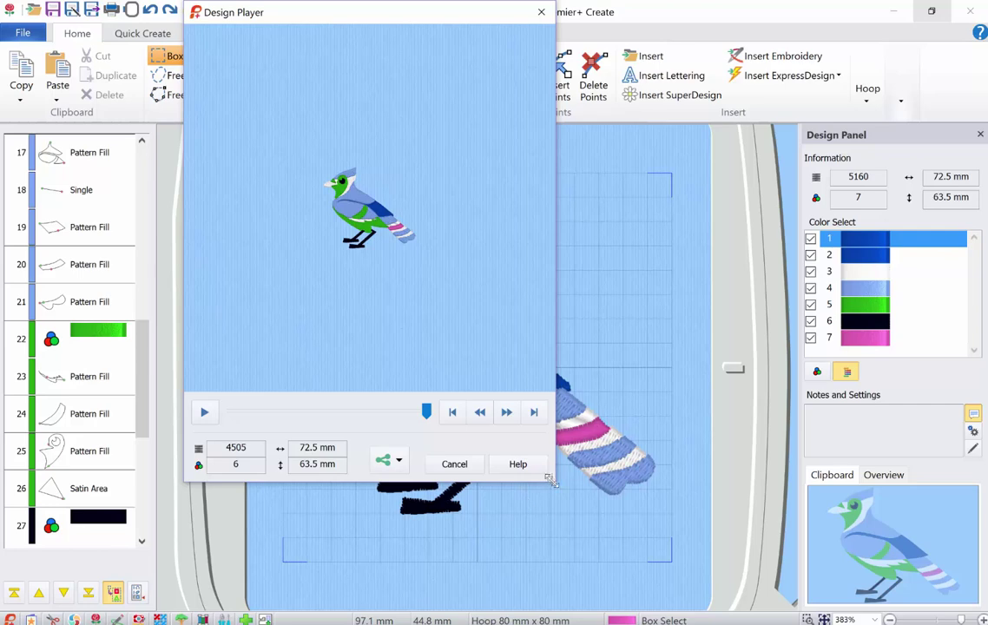
pyautogui.moveTo(551, 476); pyautogui.dragTo(719, 577)
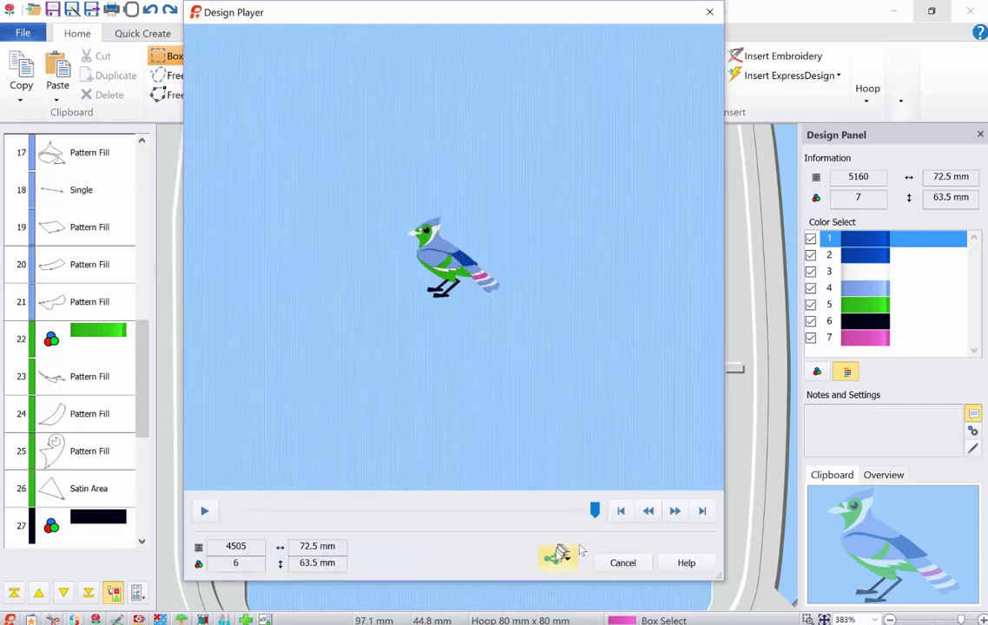
pyautogui.click(207, 510)
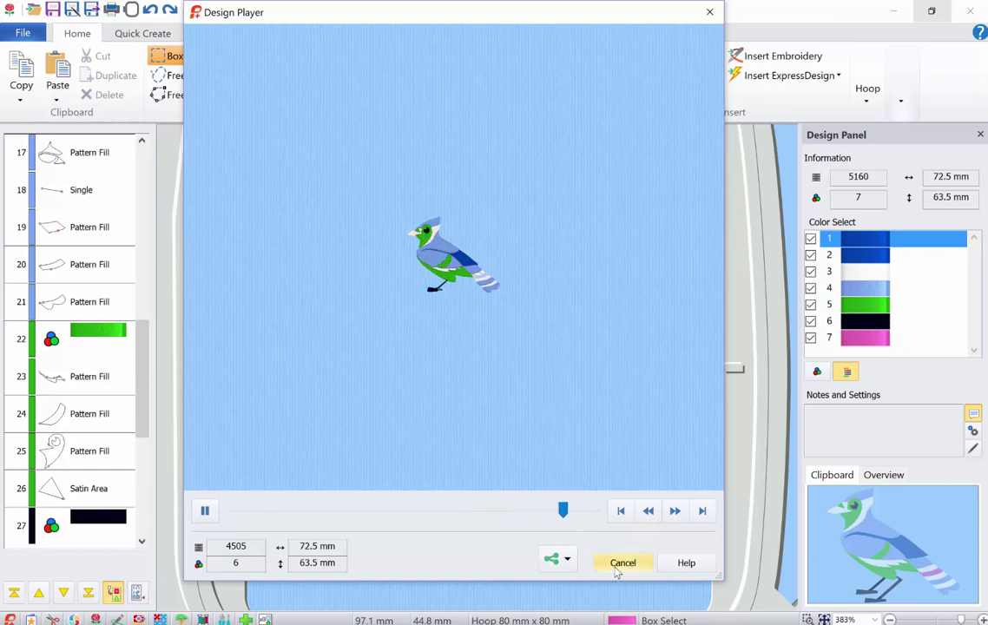
pyautogui.click(621, 565)
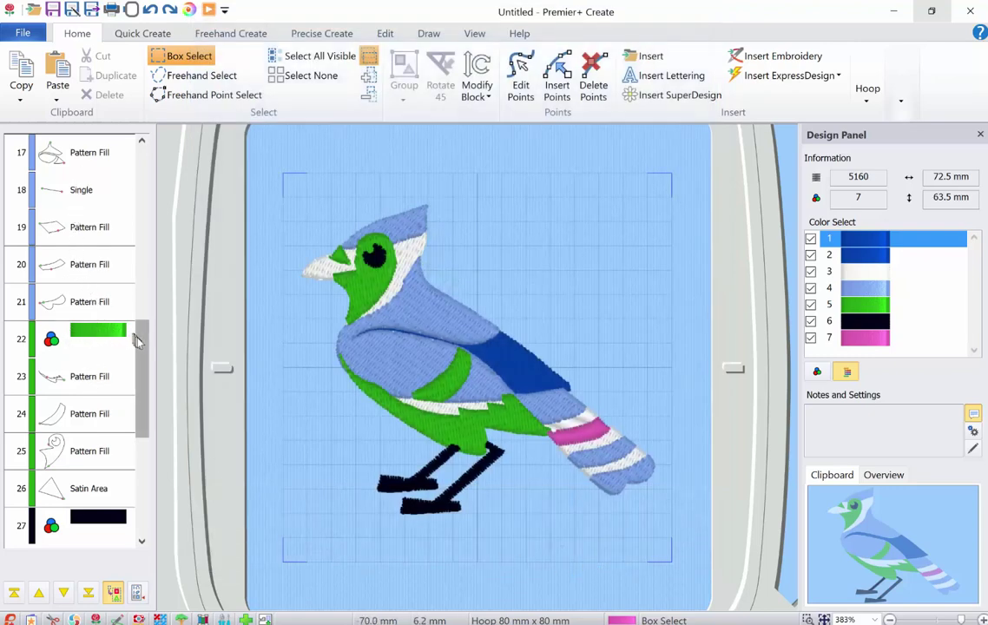
pyautogui.moveTo(137, 331); pyautogui.dragTo(144, 388)
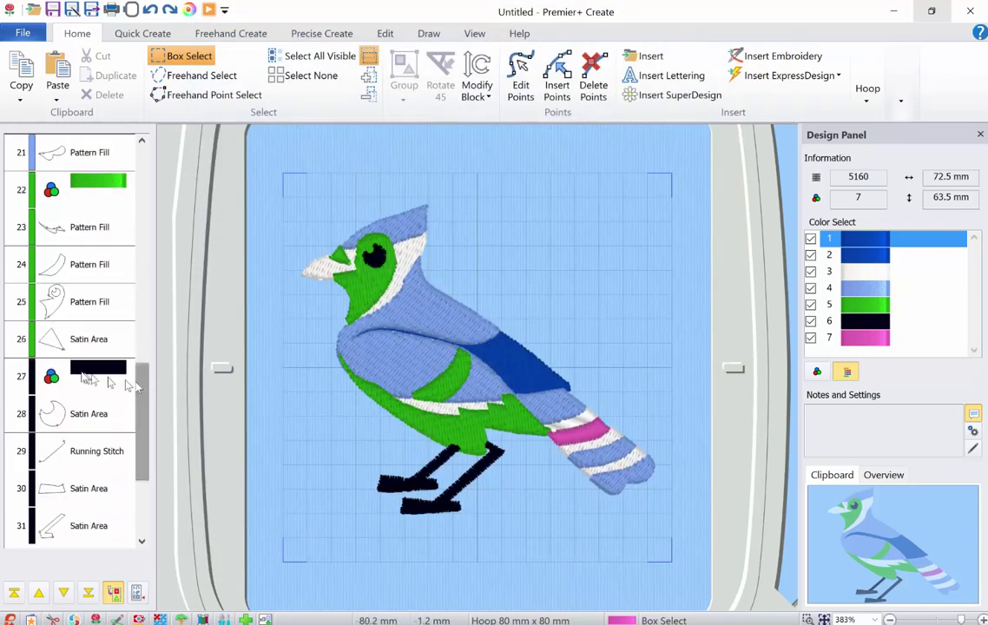
pyautogui.click(82, 374)
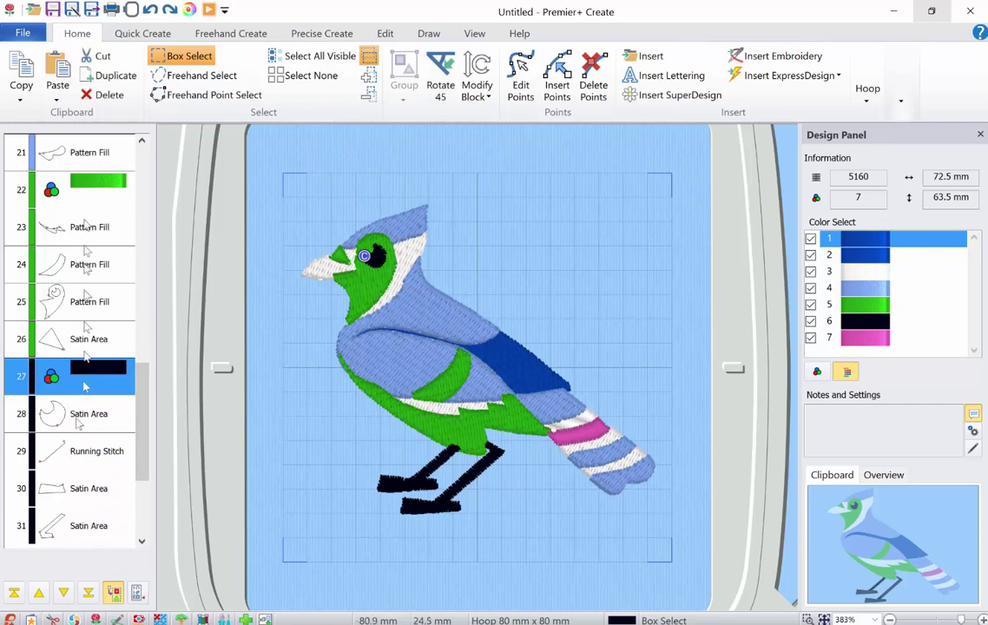
pyautogui.click(92, 417)
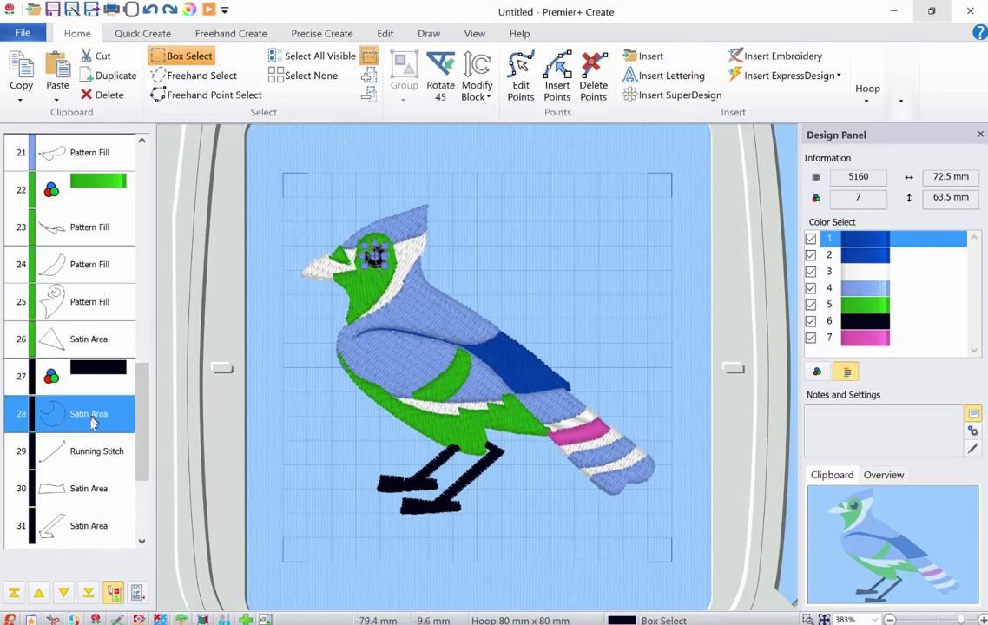
pyautogui.click(80, 450)
pyautogui.click(78, 483)
pyautogui.scroll(-2, 142, 444)
pyautogui.click(93, 521)
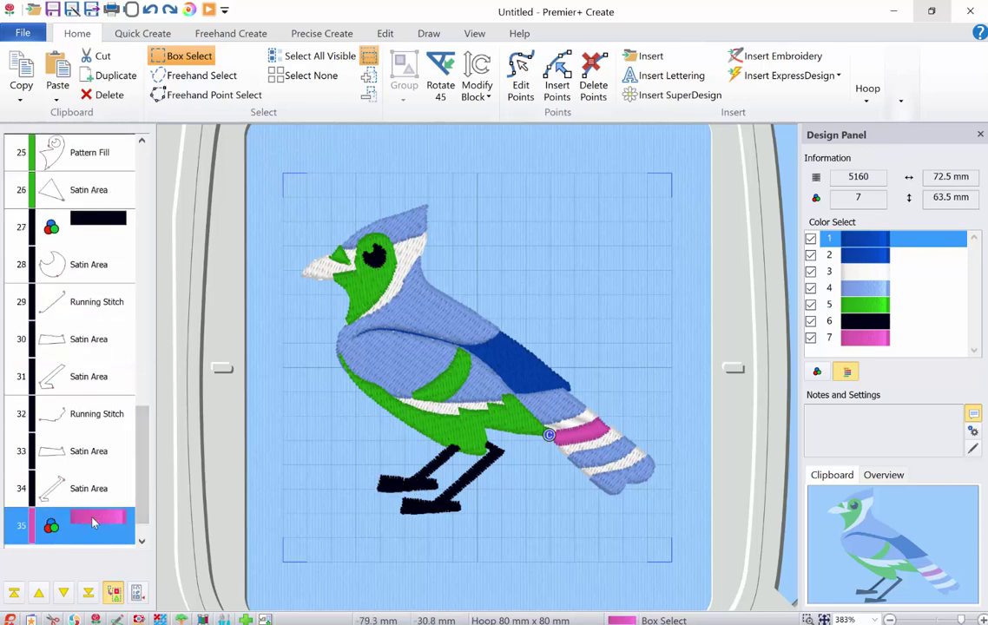